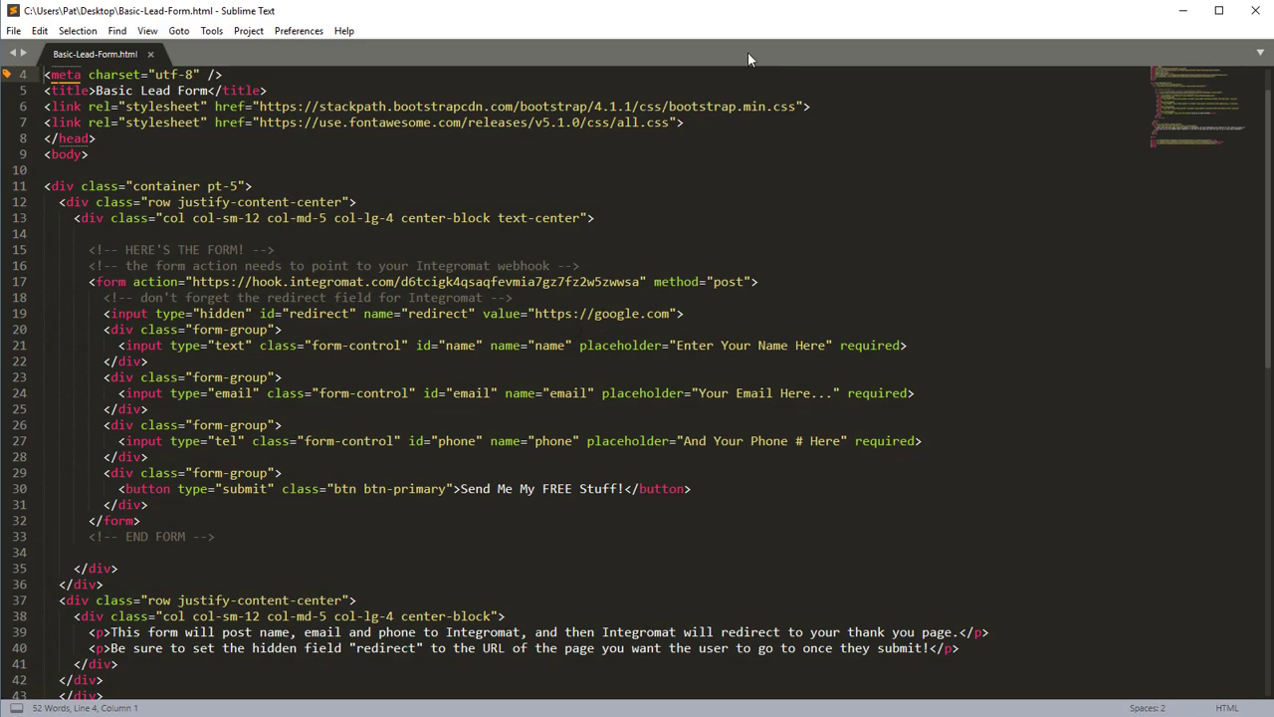
# Review the lead form block in Sublime, highlighting the webhook URL in the form action.
pyautogui.moveTo(247, 537); pyautogui.dragTo(44, 249)
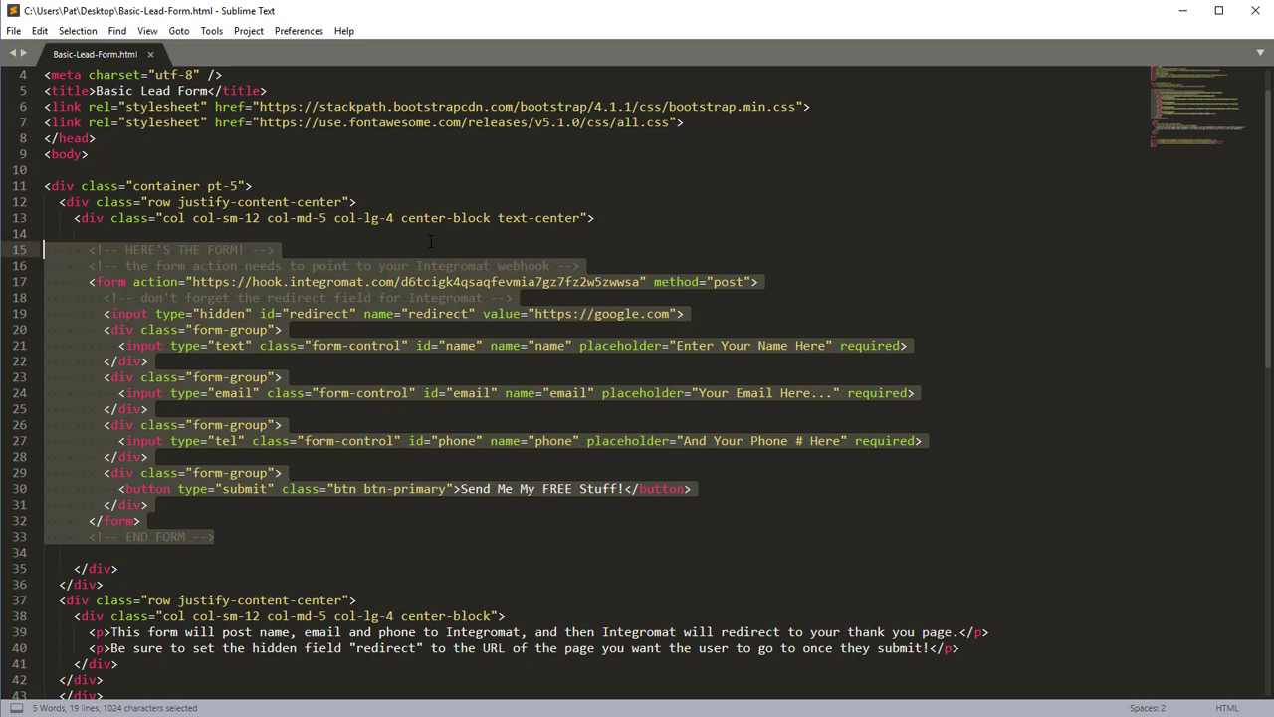
pyautogui.click(273, 525)
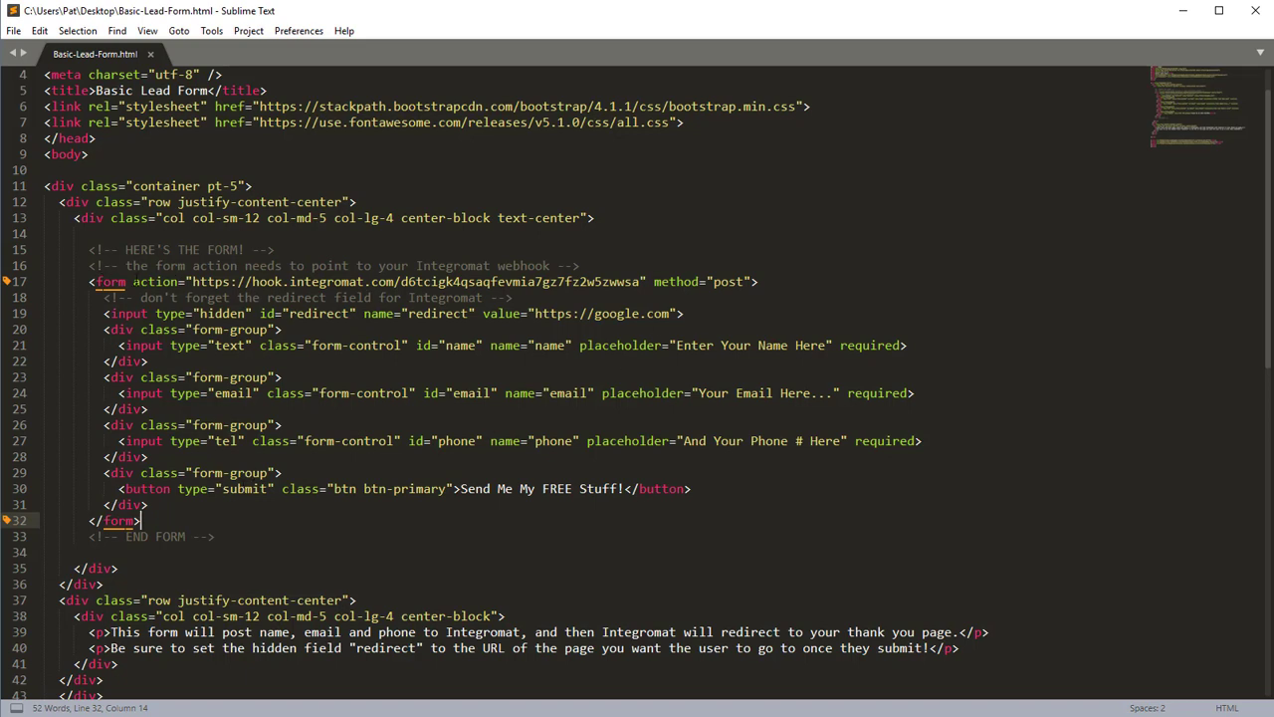
pyautogui.click(132, 282)
pyautogui.moveTo(186, 282); pyautogui.dragTo(641, 282)
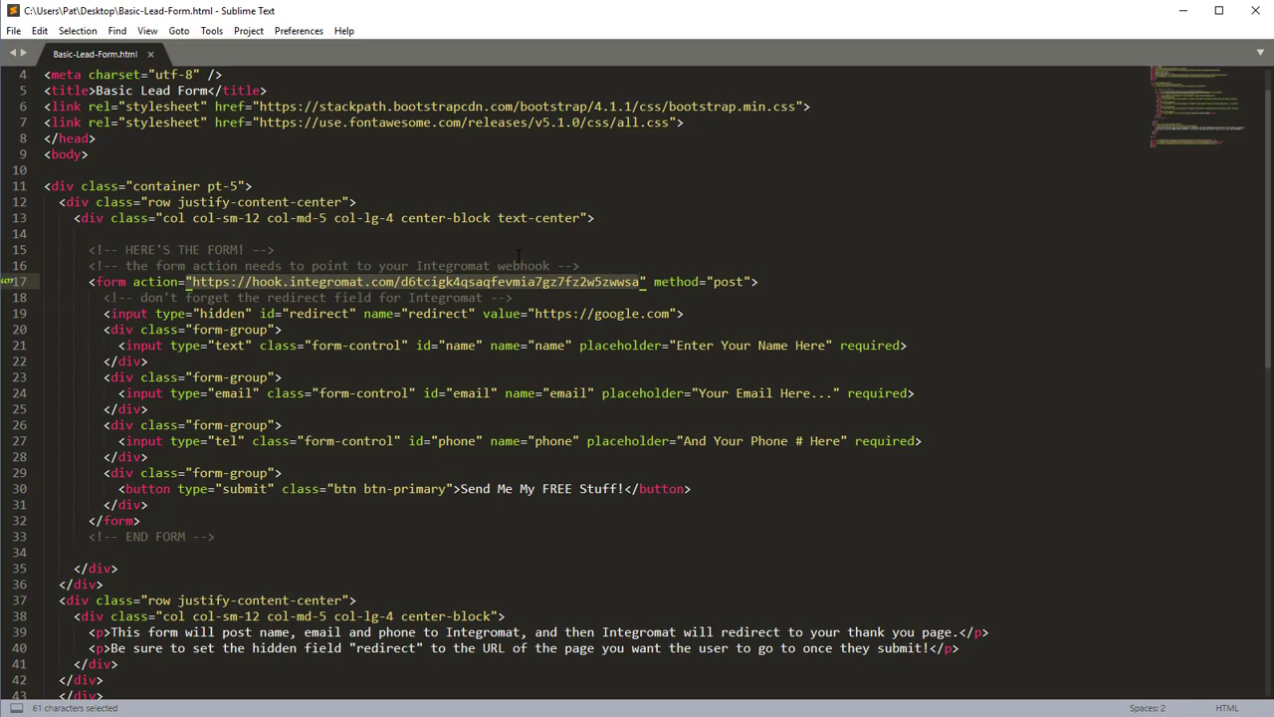
pyautogui.click(248, 282)
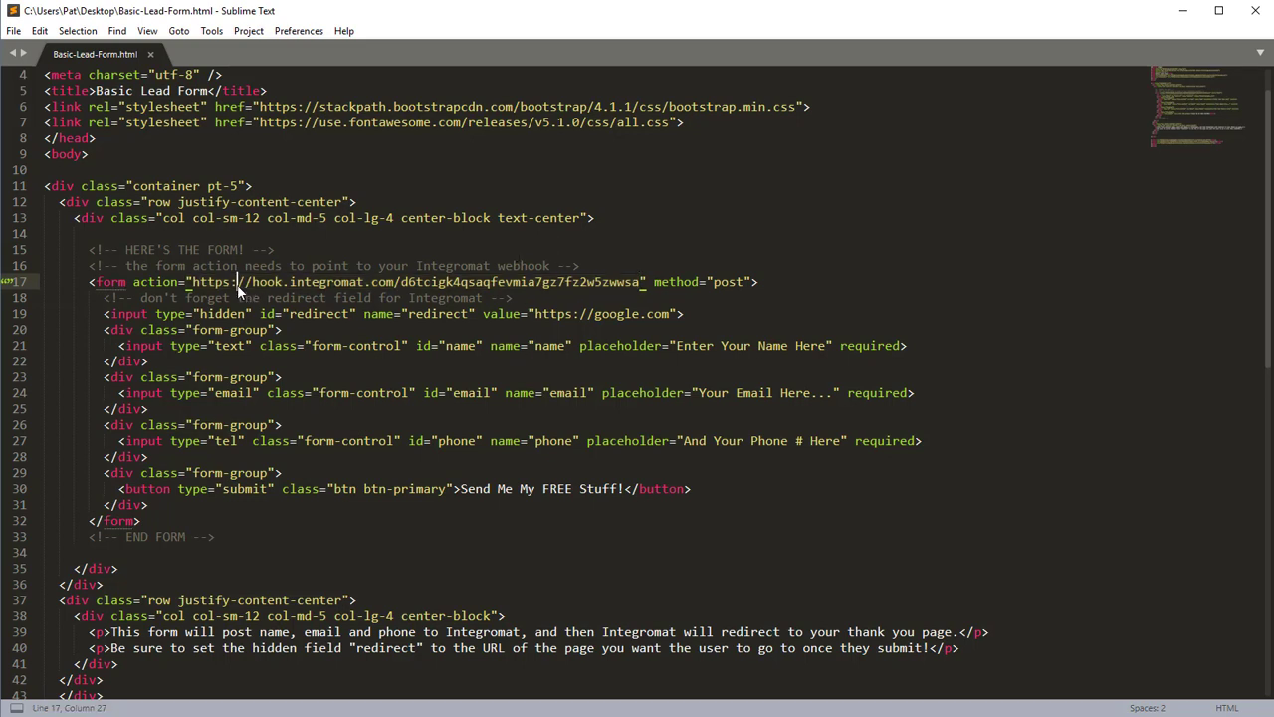
pyautogui.moveTo(191, 282); pyautogui.dragTo(634, 282)
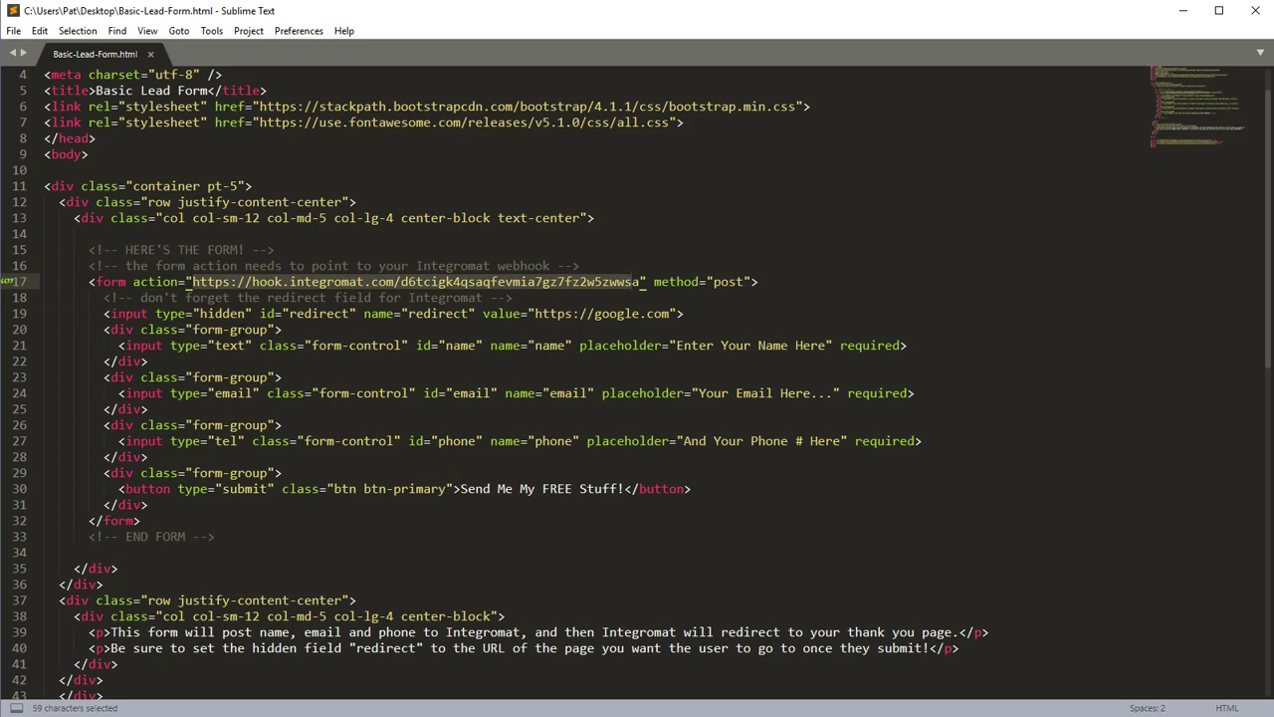
pyautogui.moveTo(189, 329)
pyautogui.mouseDown()
pyautogui.moveTo(149, 457)
pyautogui.moveTo(284, 472)
pyautogui.mouseUp()
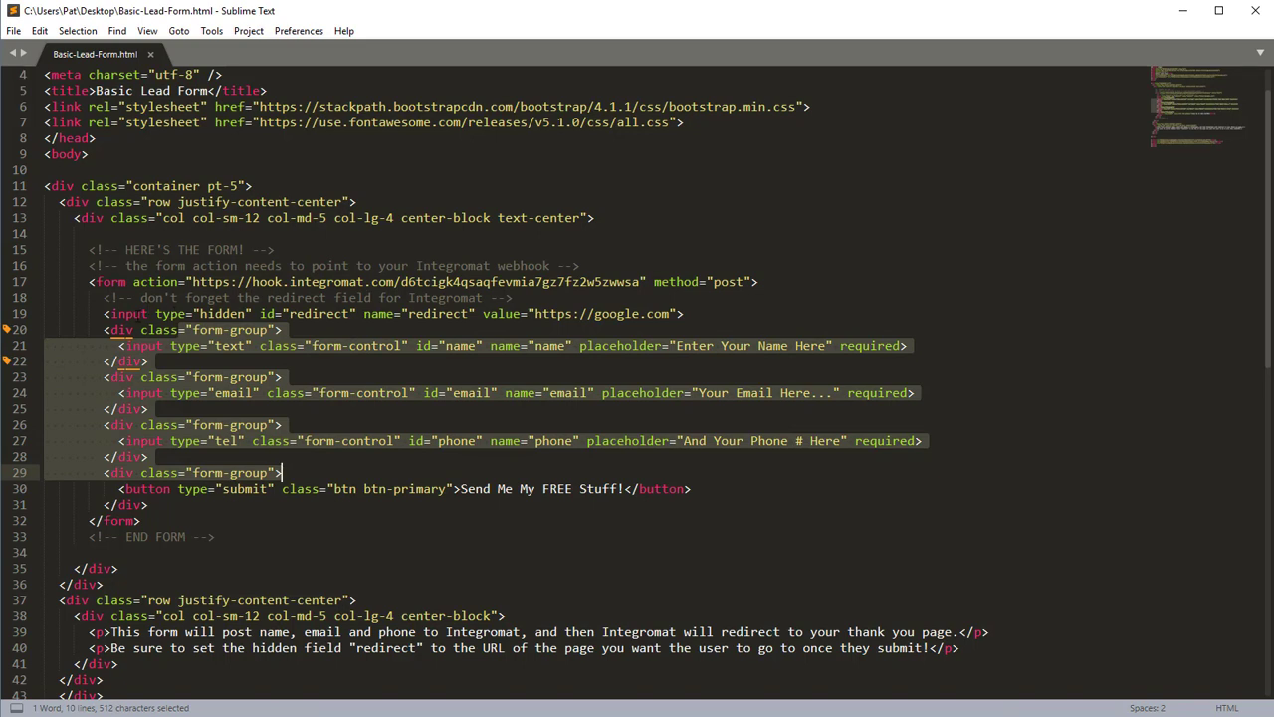
pyautogui.click(133, 313)
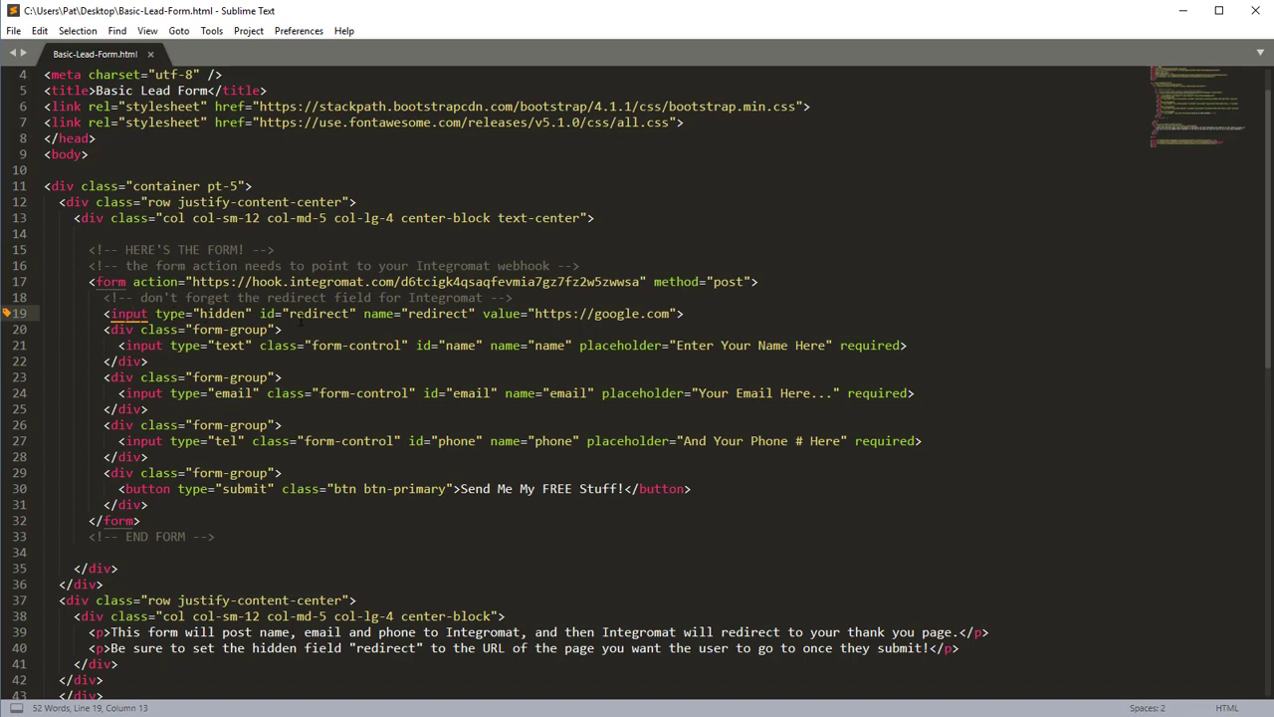
pyautogui.doubleClick(307, 314)
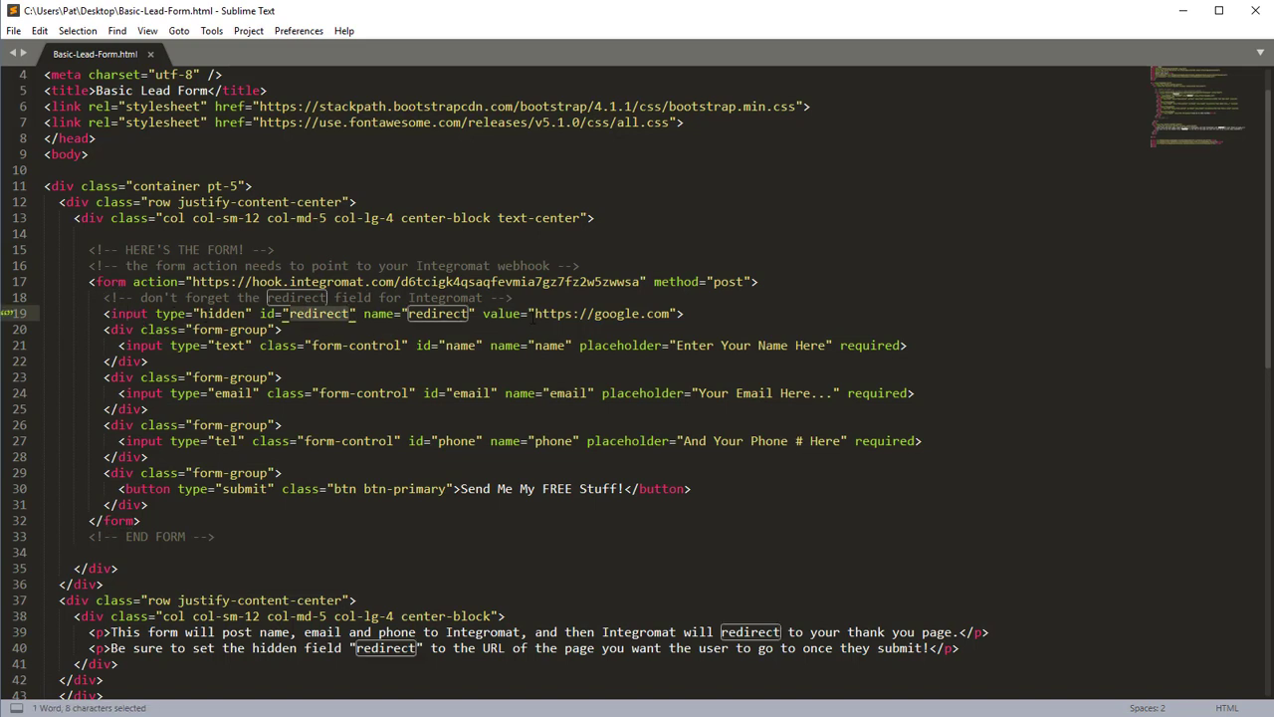
pyautogui.moveTo(528, 314); pyautogui.dragTo(678, 313)
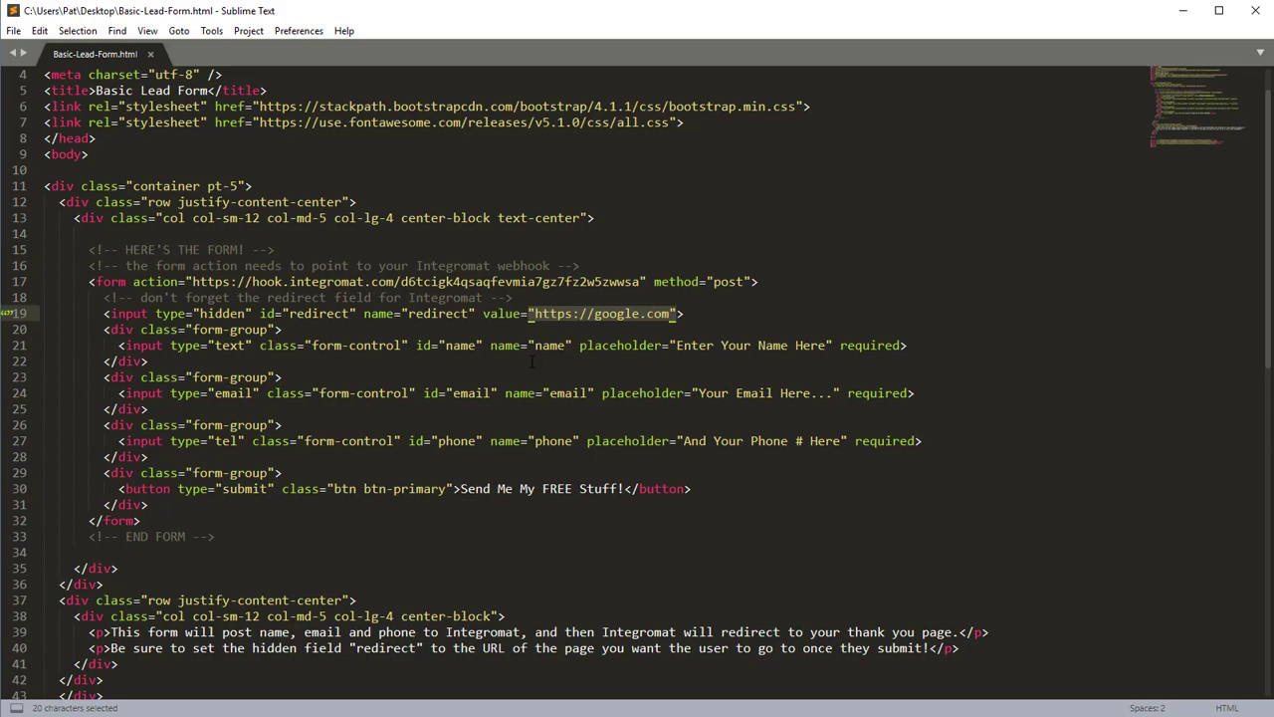
# Switch to Integromat and create a new scenario, skipping the service selection.
pyautogui.click(1182, 10)
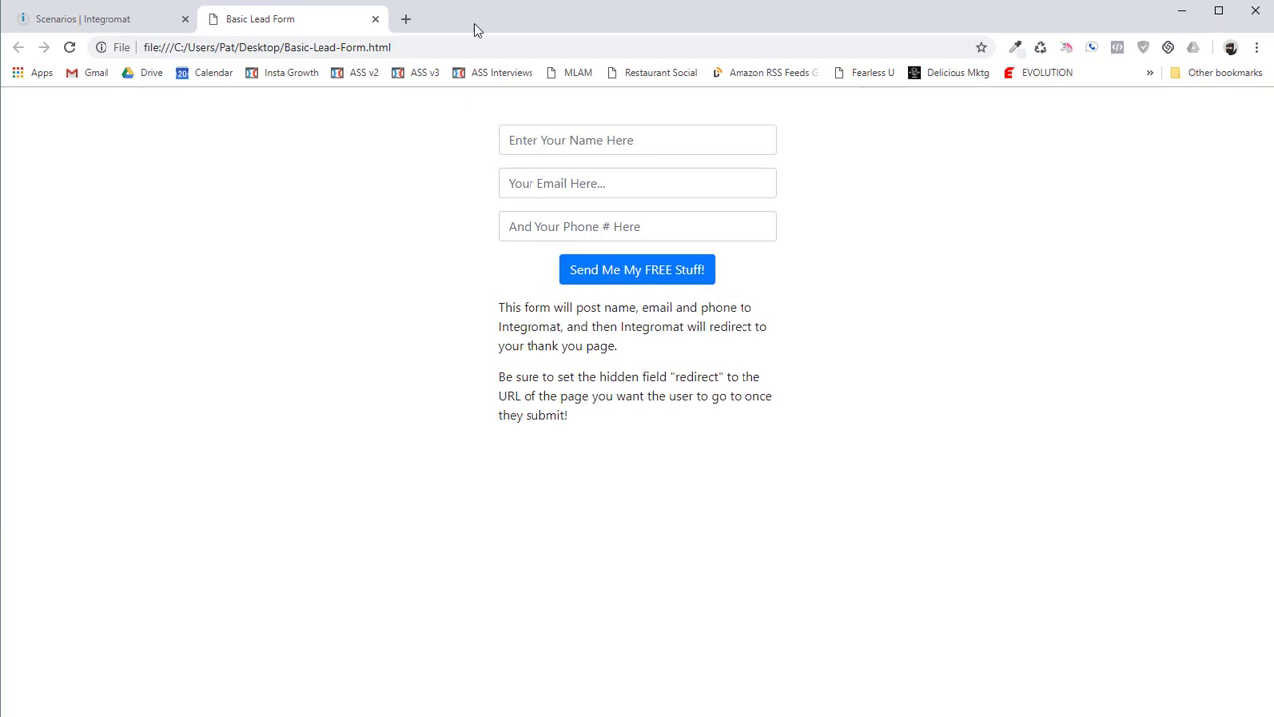
pyautogui.click(89, 19)
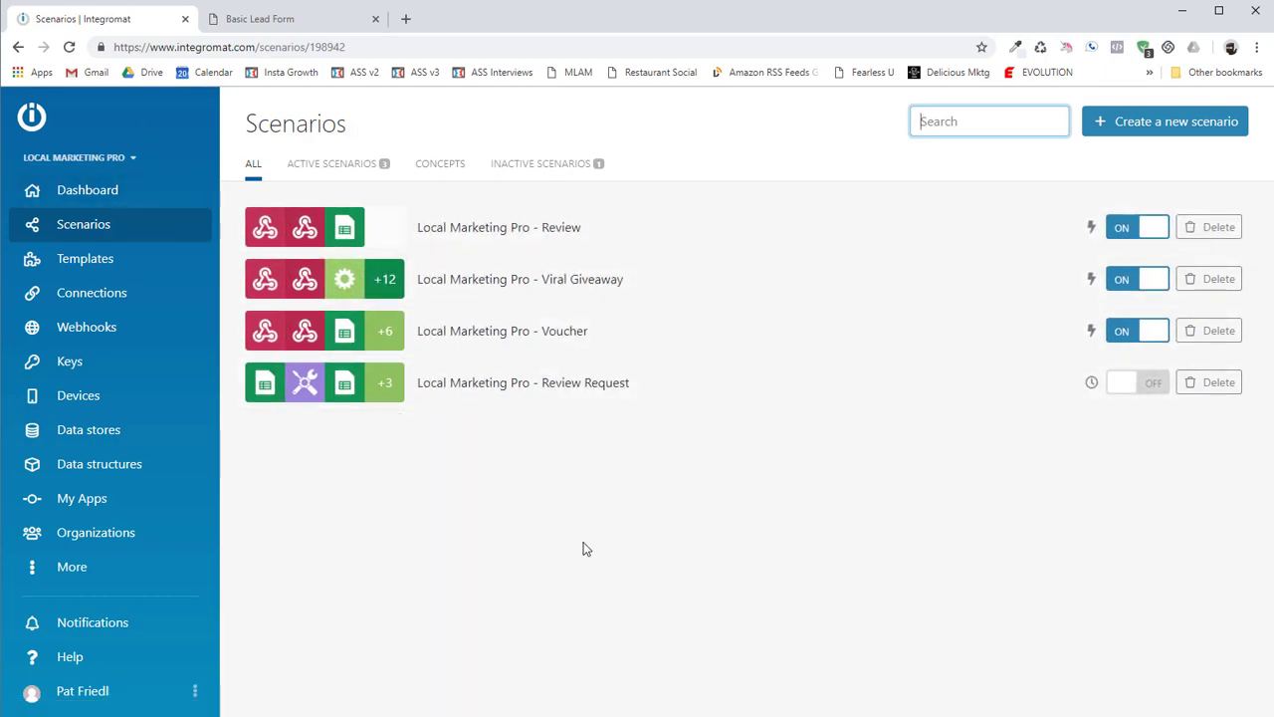
pyautogui.click(1164, 121)
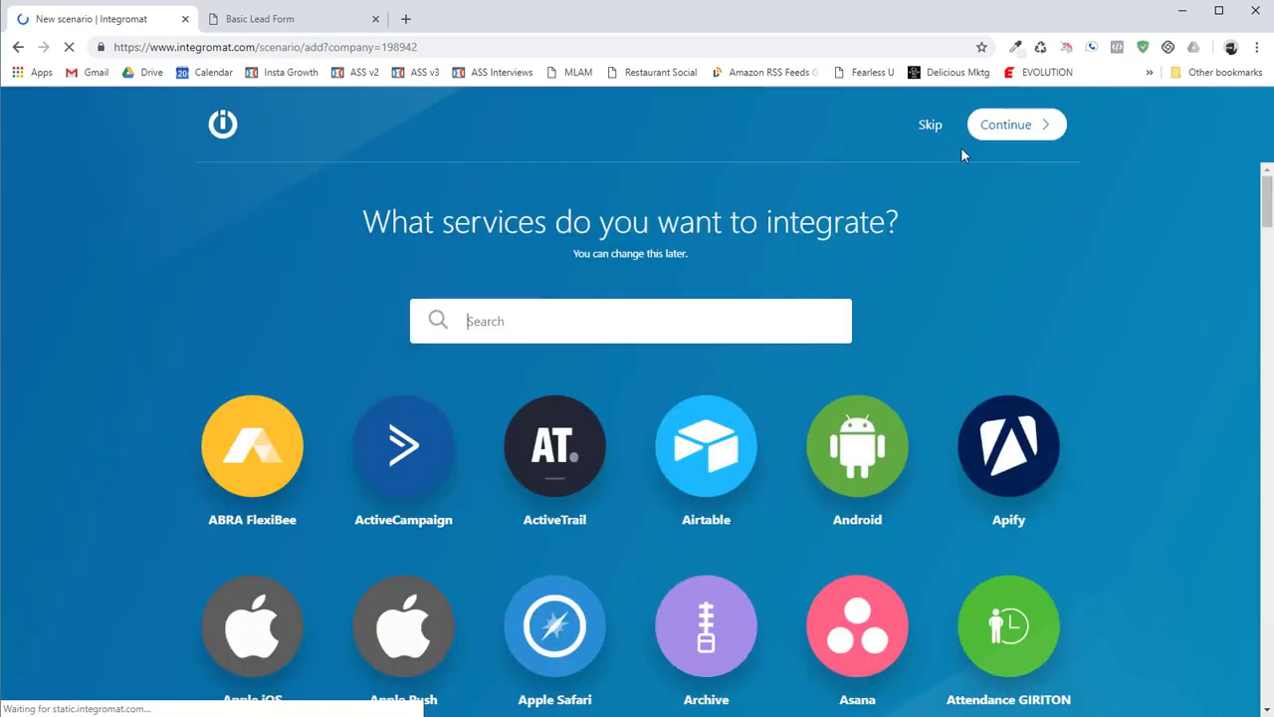
pyautogui.click(931, 124)
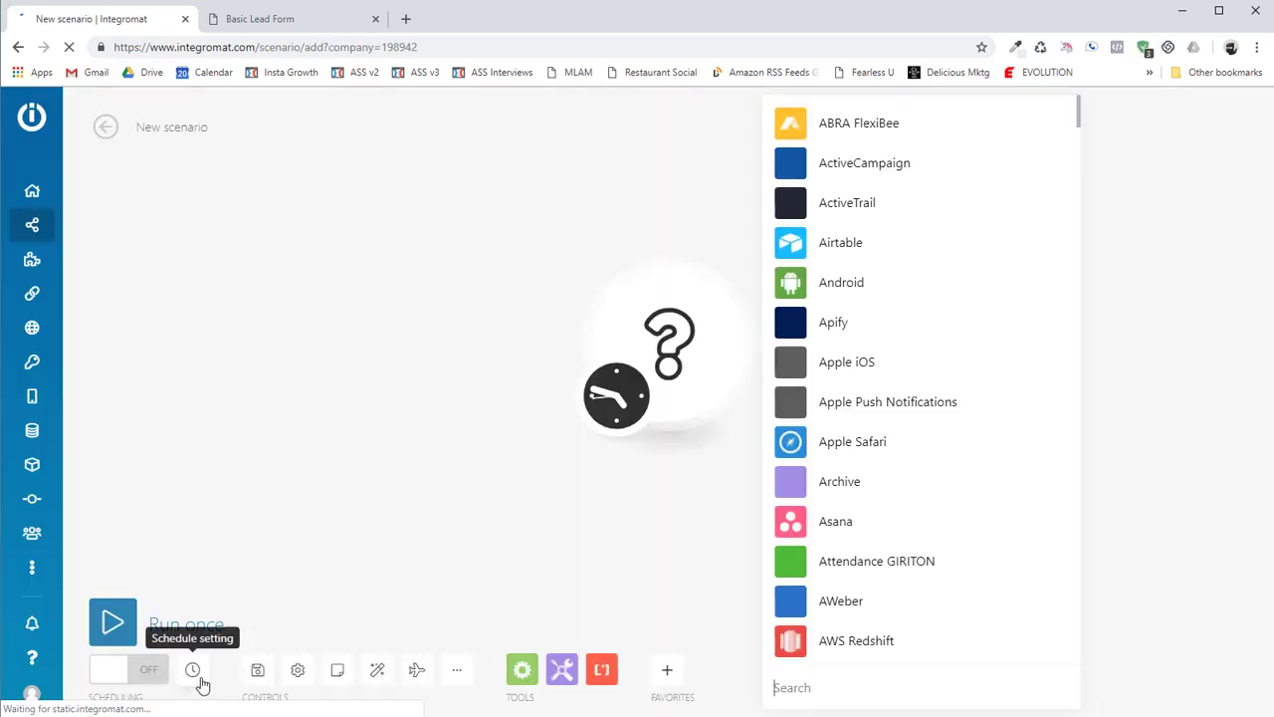
# Import the Integromat-Form-Handler.json blueprint via More > Import Blueprint.
pyautogui.click(460, 675)
pyautogui.click(408, 623)
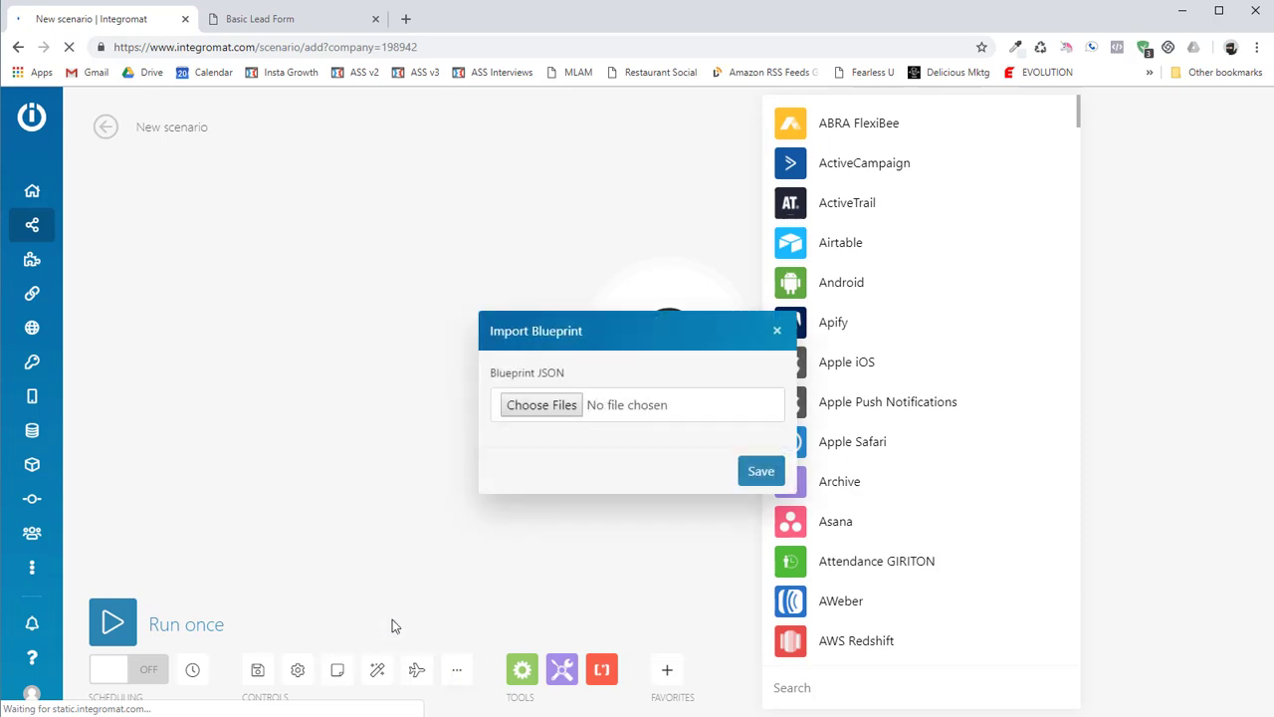
pyautogui.click(541, 405)
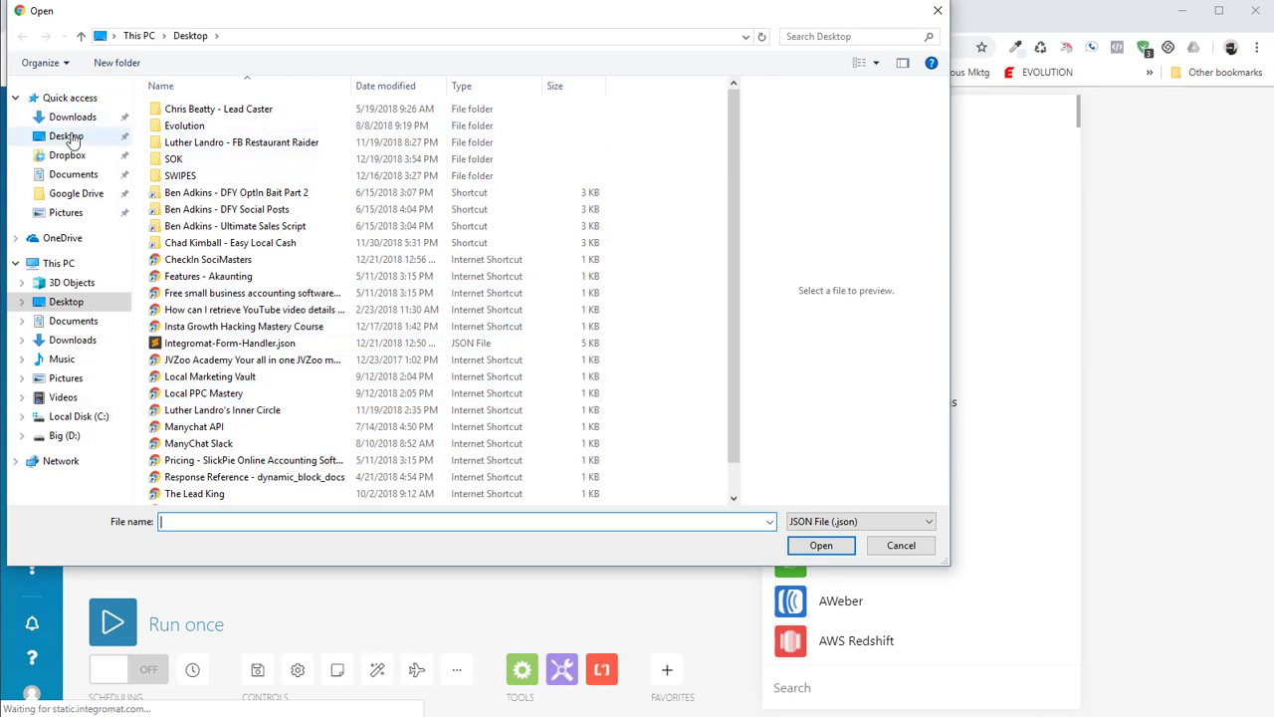
pyautogui.click(229, 343)
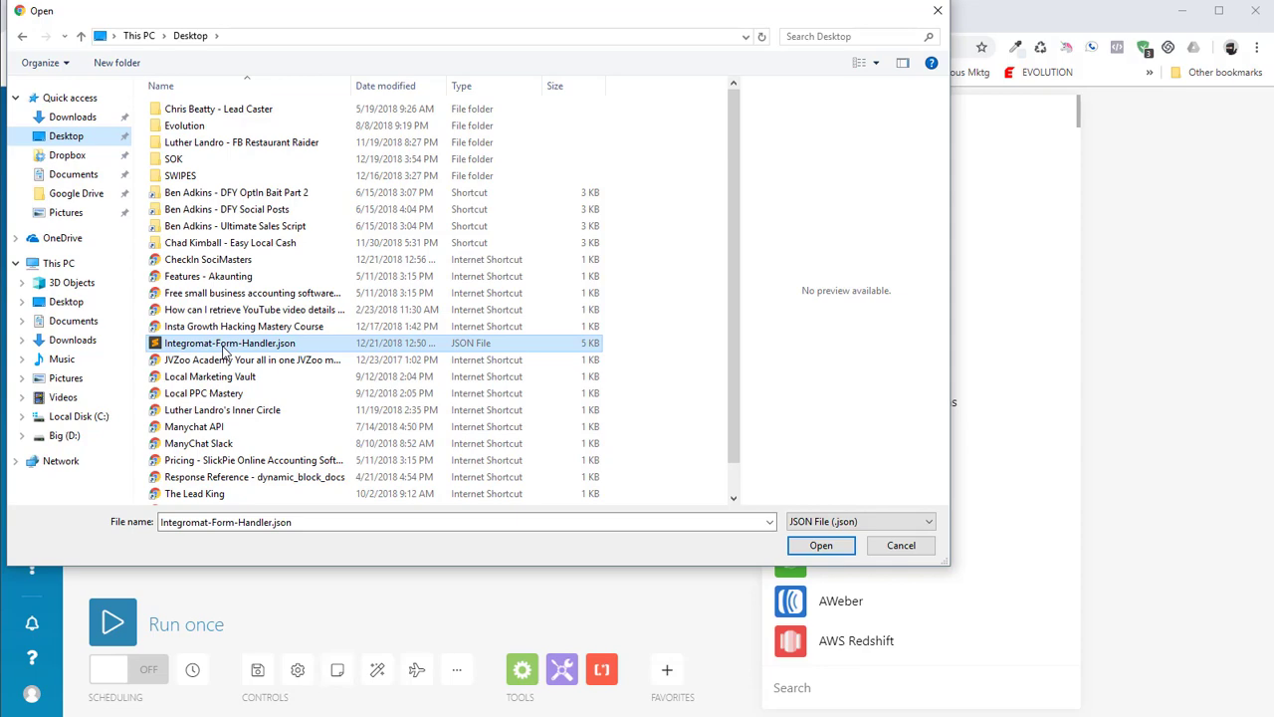
pyautogui.click(820, 545)
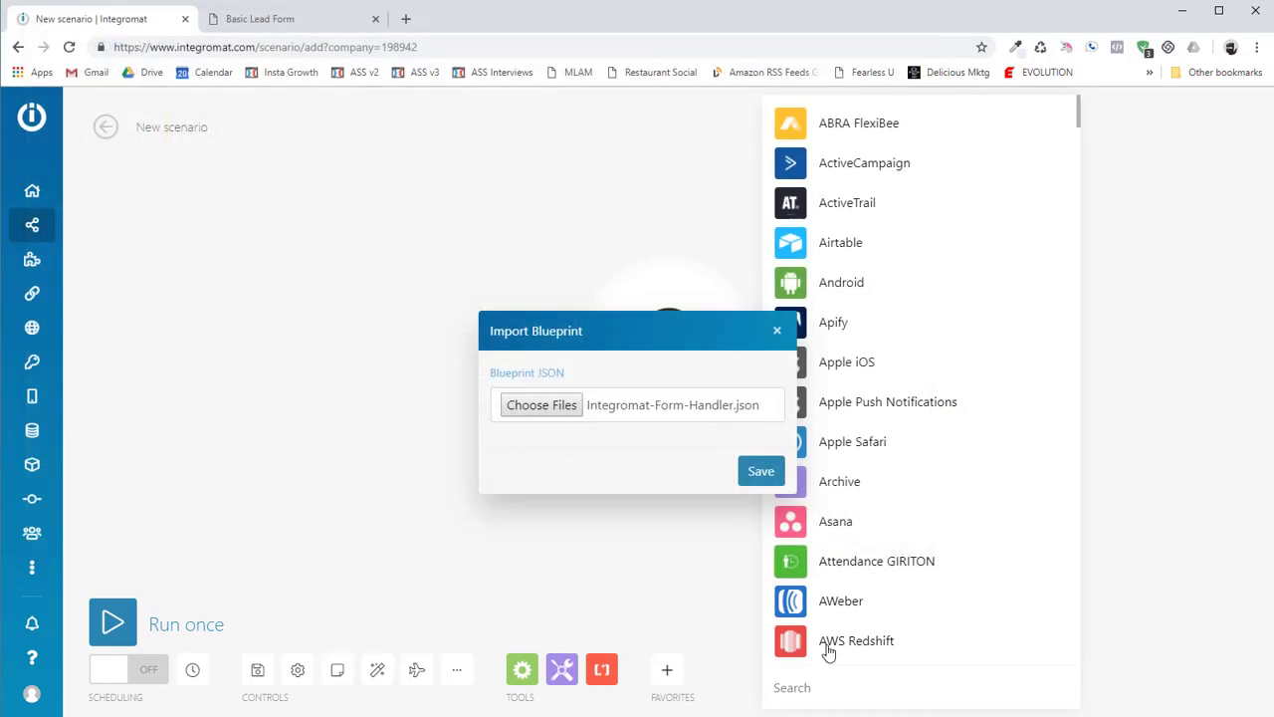
pyautogui.click(760, 471)
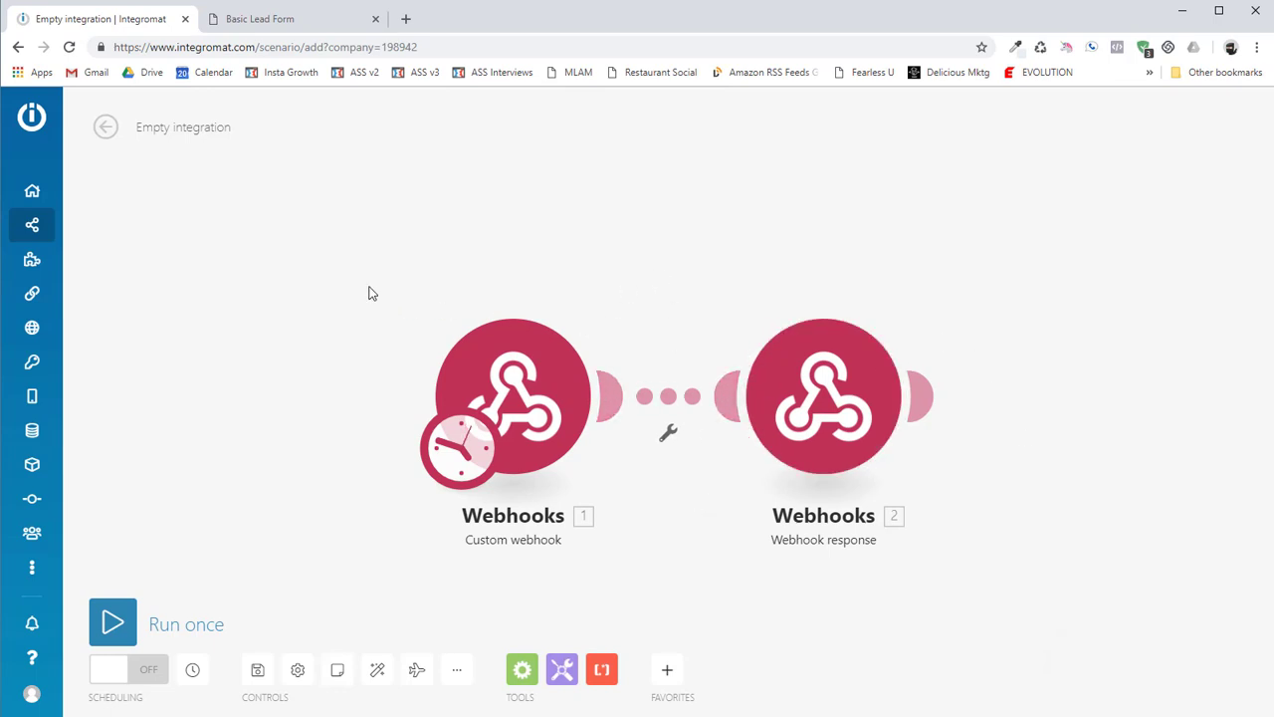
# Set the scenario schedule to run Immediately.
pyautogui.click(461, 460)
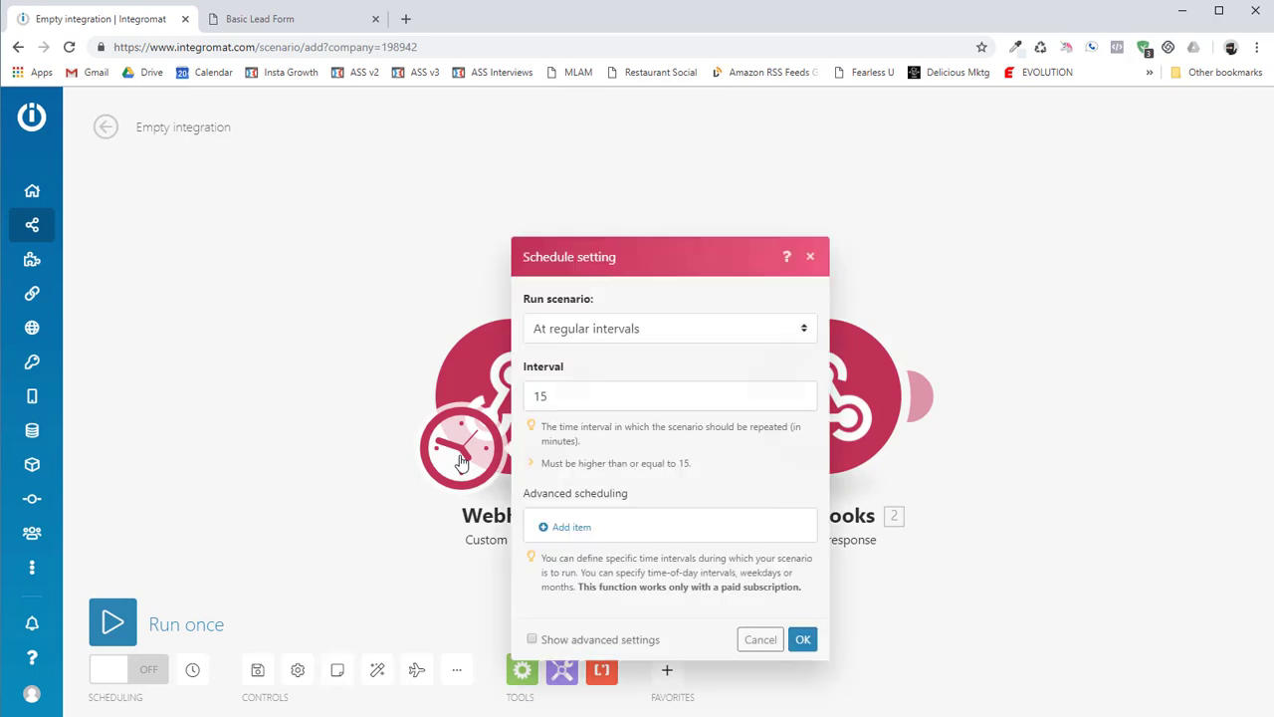
pyautogui.click(673, 329)
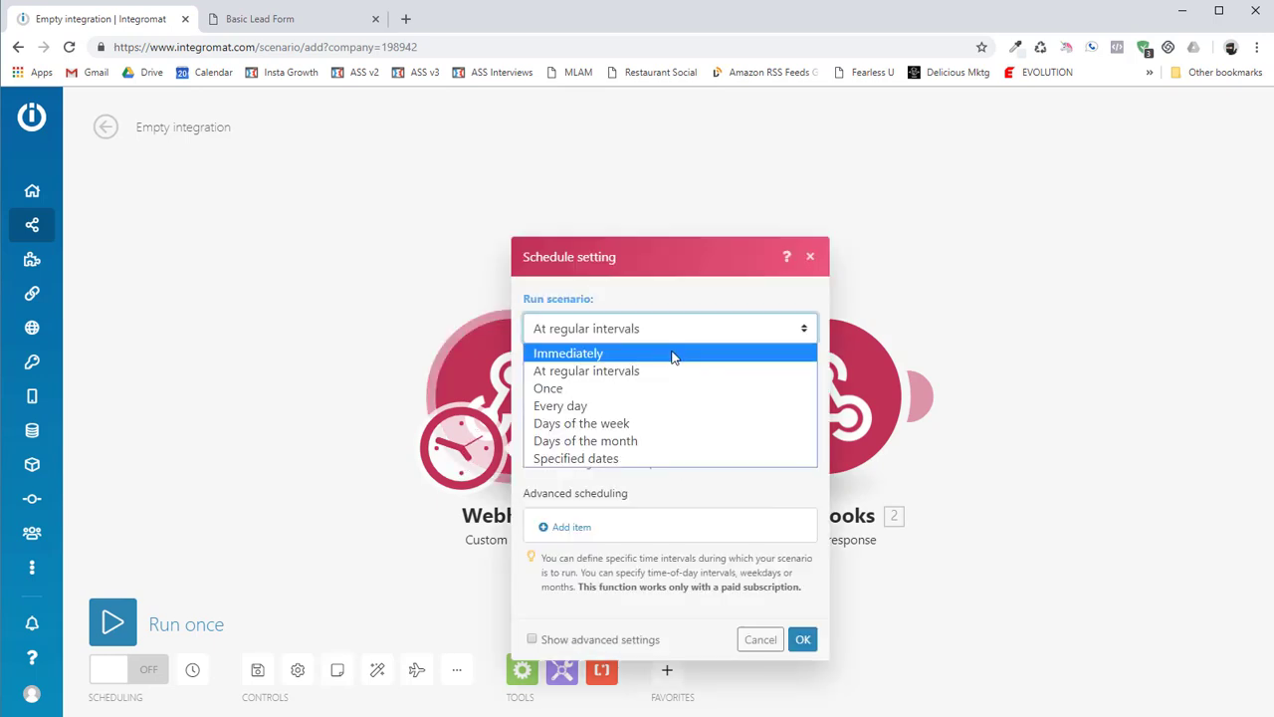
pyautogui.click(674, 356)
pyautogui.click(804, 518)
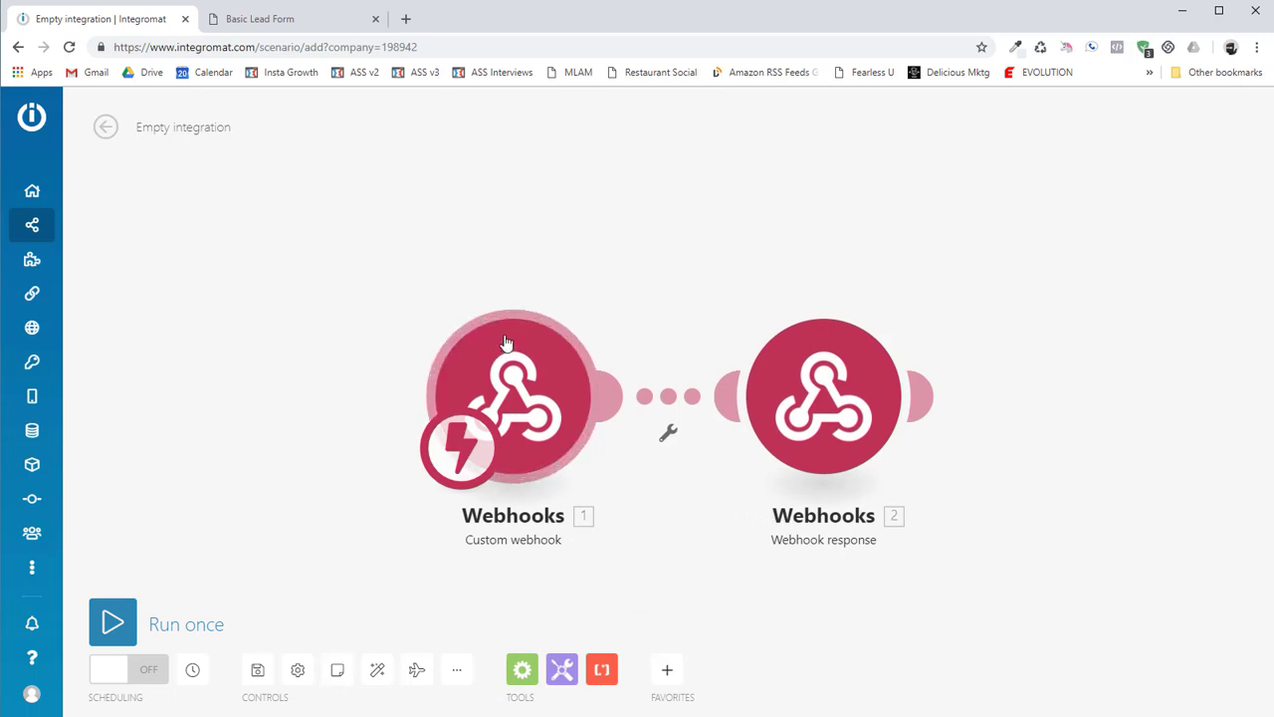
# Add a new hook named Lead Form Handler to the custom webhook and copy its address.
pyautogui.click(477, 393)
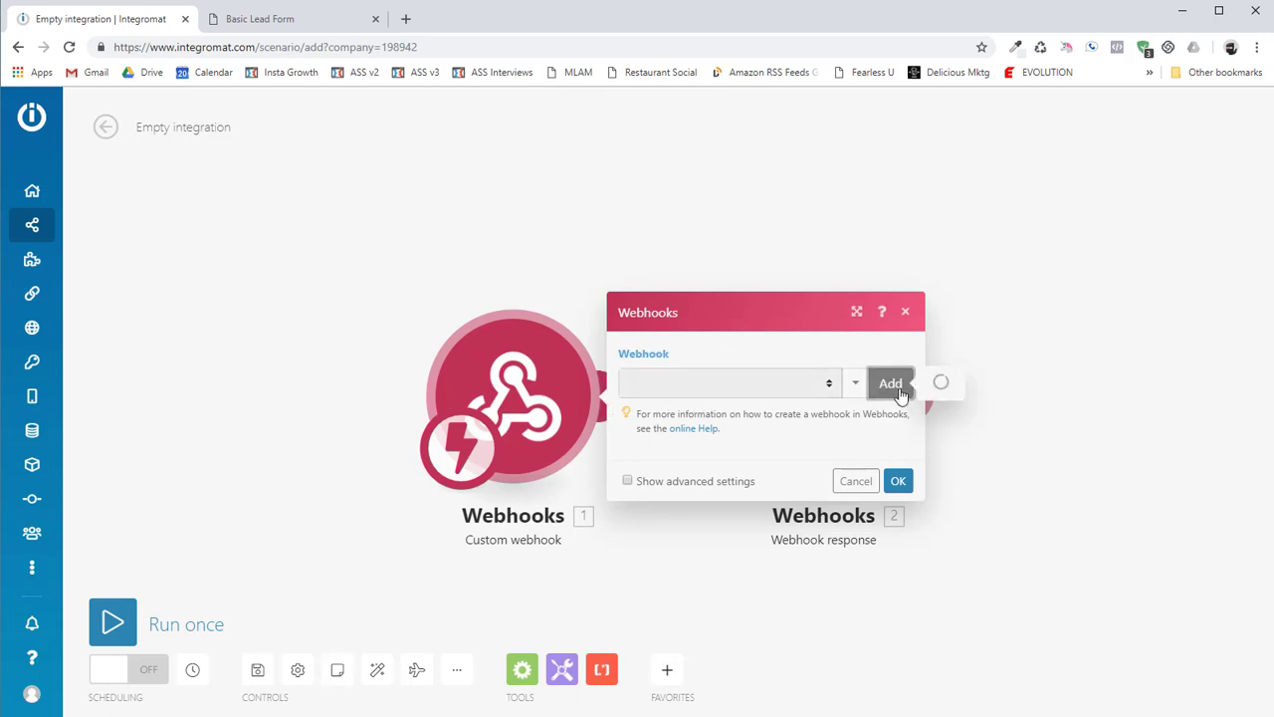
pyautogui.moveTo(1132, 328); pyautogui.dragTo(775, 313)
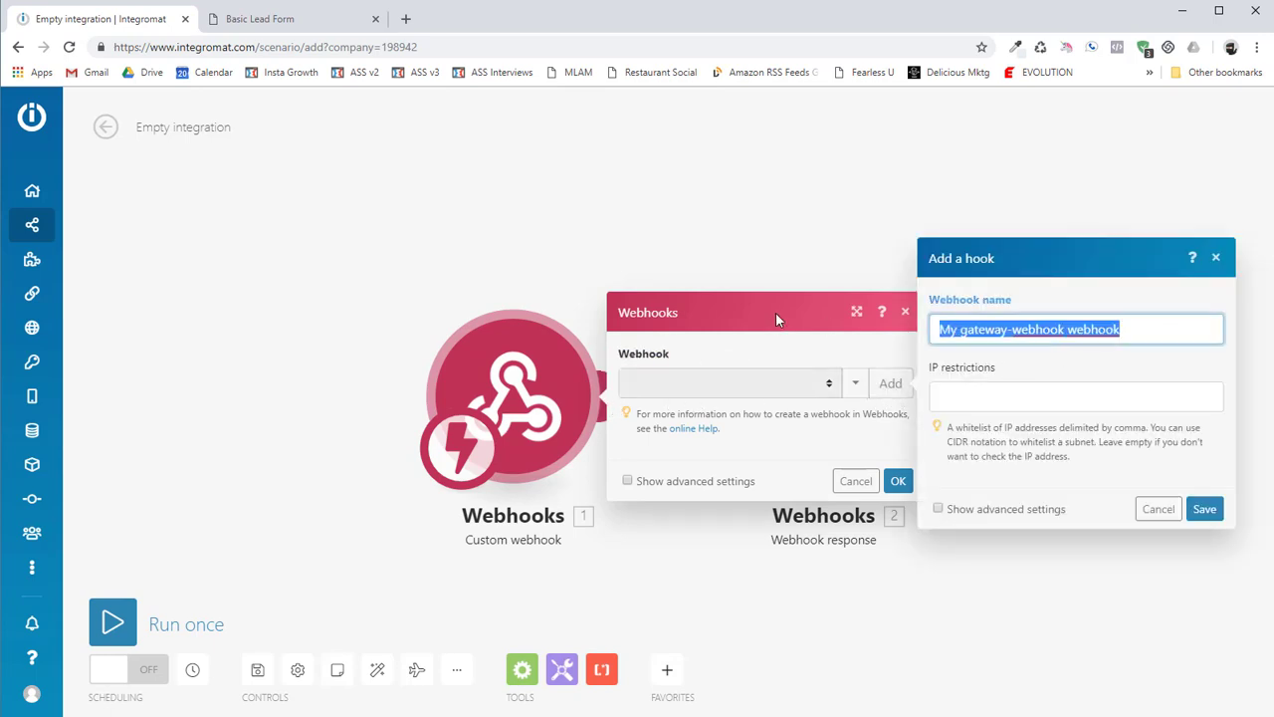
pyautogui.write('Lead Fo')
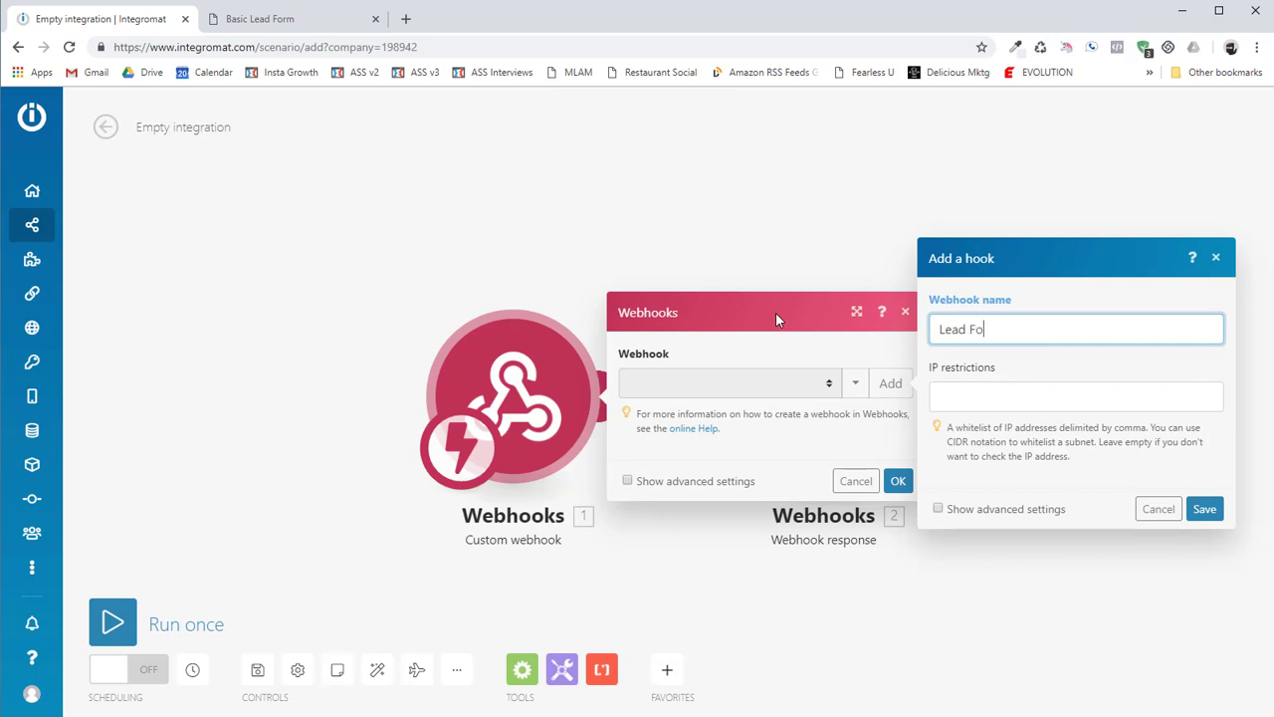
pyautogui.write('rm Handler')
pyautogui.click(1204, 509)
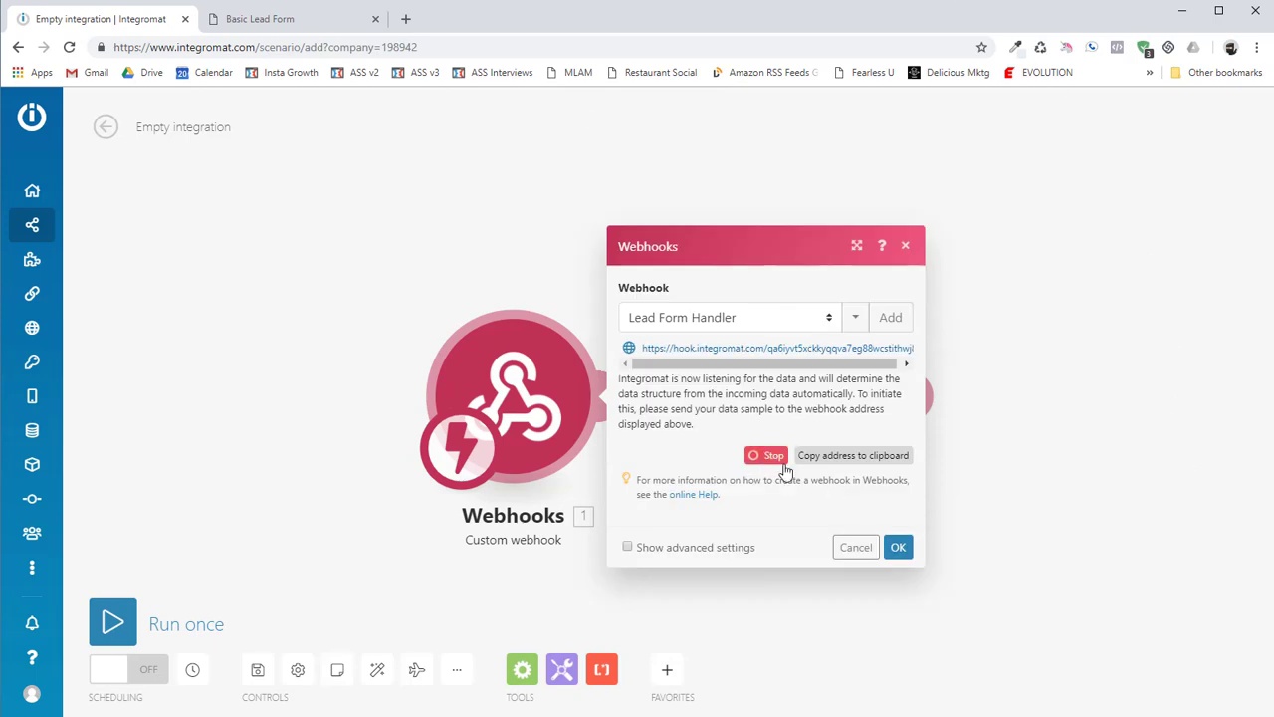
pyautogui.click(853, 455)
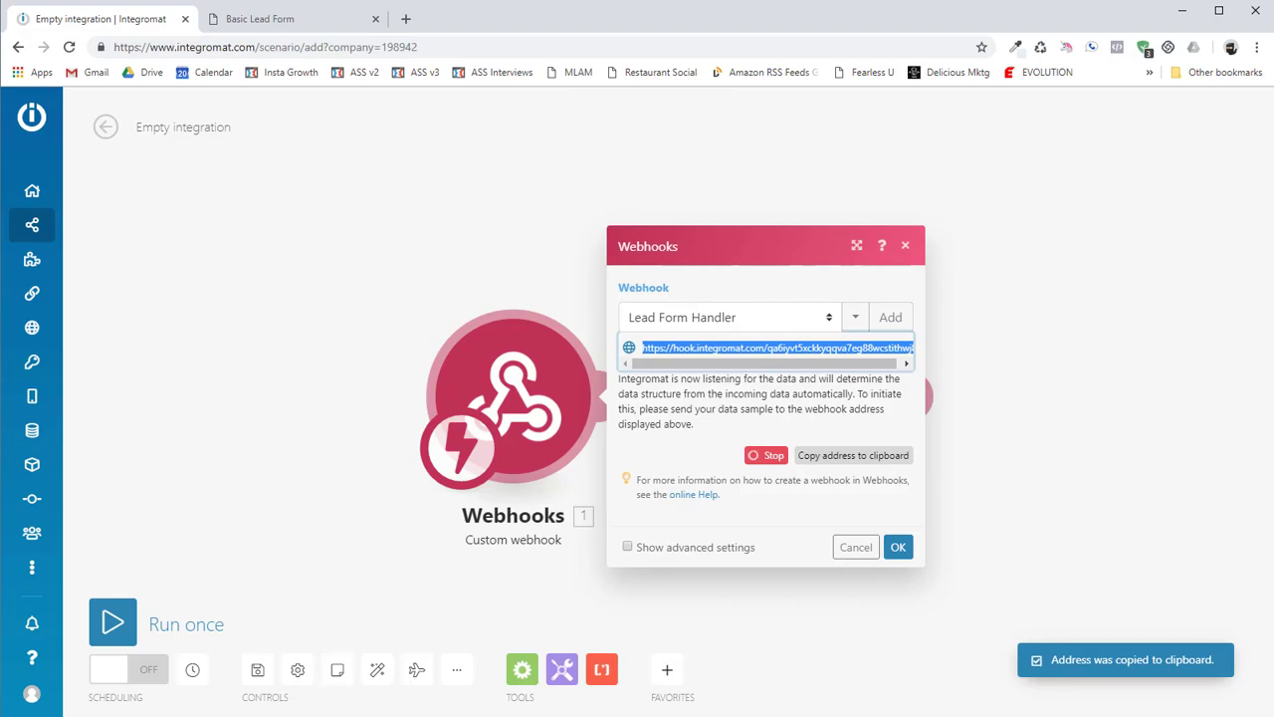
# Replace the form action URL on line 17 with the new webhook address and save the HTML.
pyautogui.hotkey('alt', 'Tab')
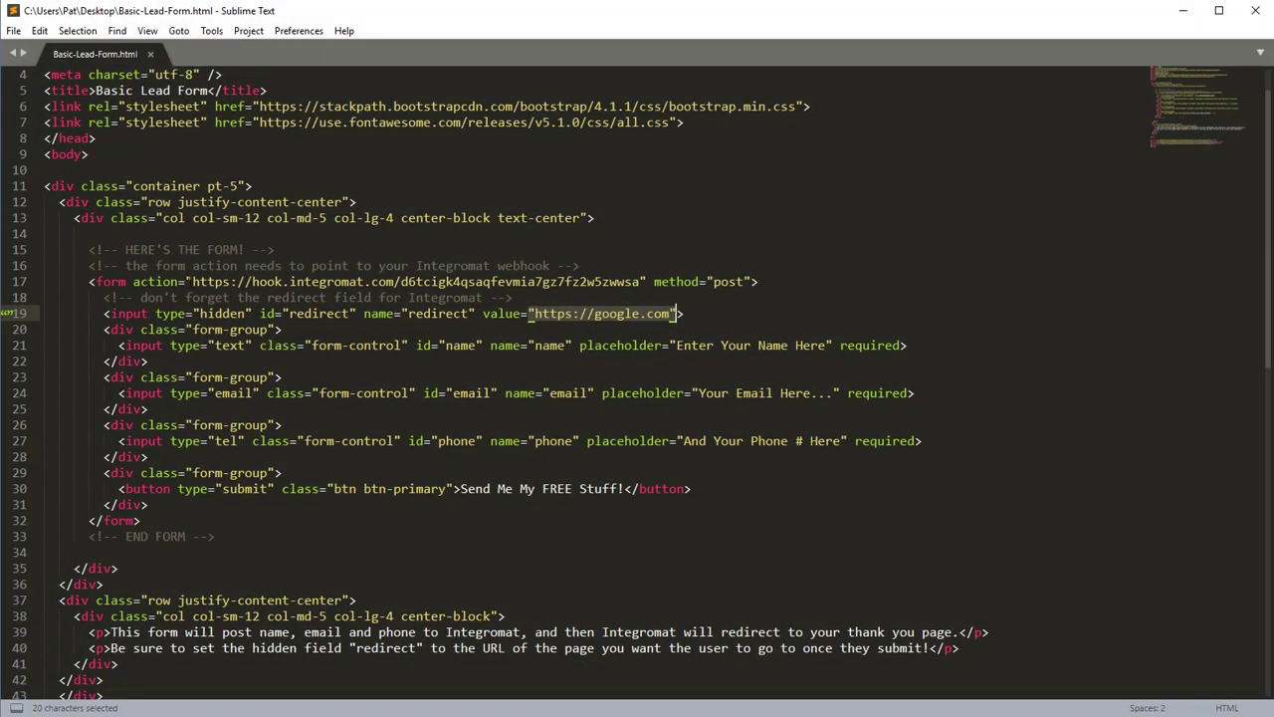
pyautogui.click(189, 282)
pyautogui.moveTo(189, 282); pyautogui.dragTo(645, 281)
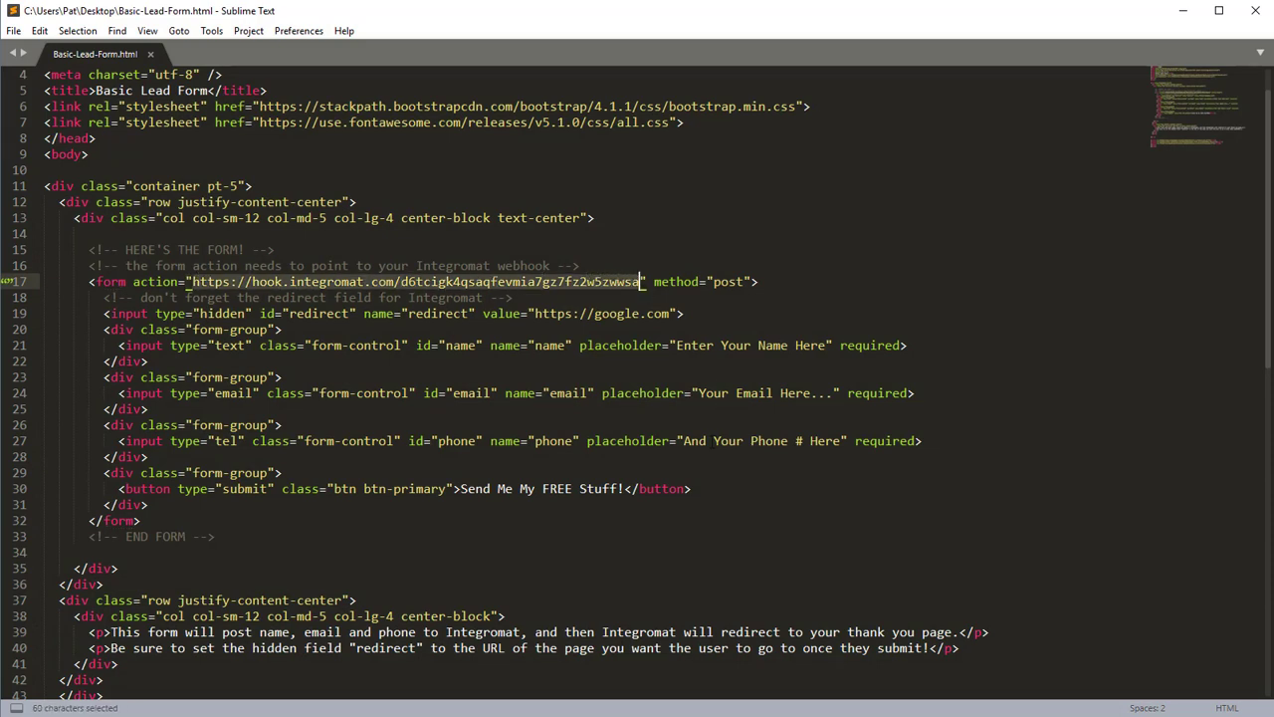
pyautogui.hotkey('ctrl', 'v')
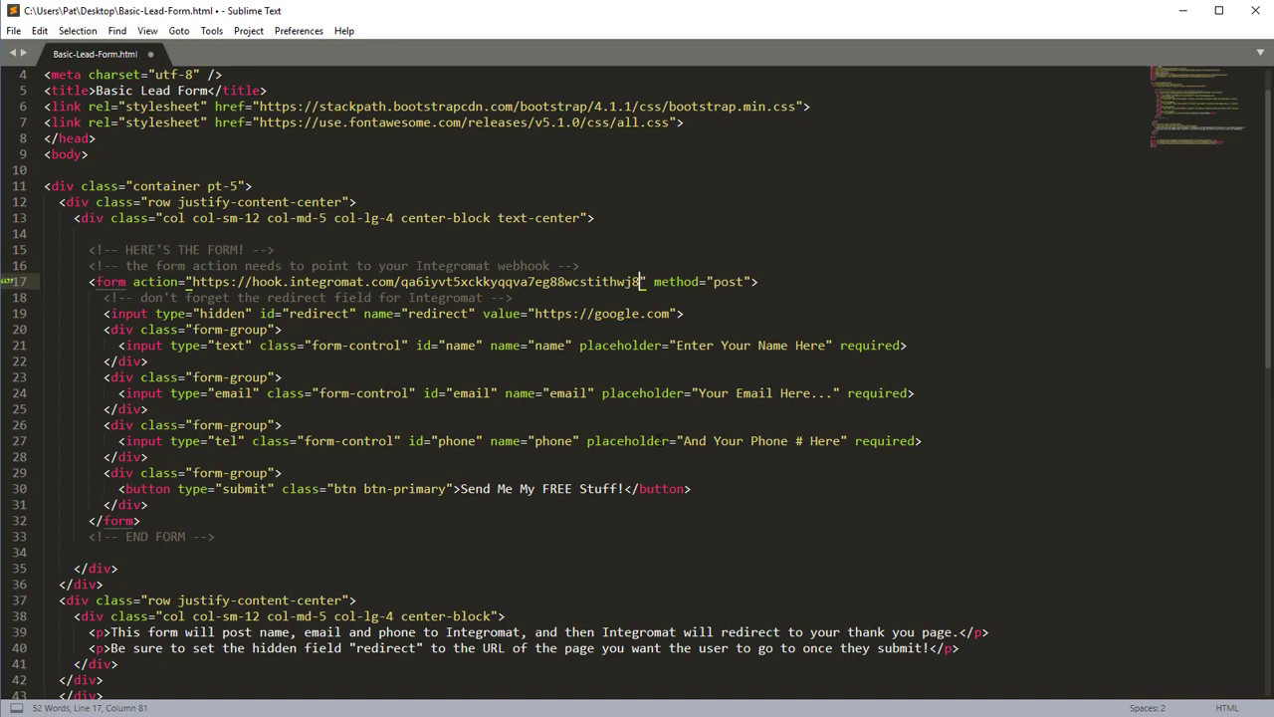
pyautogui.hotkey('ctrl', 's')
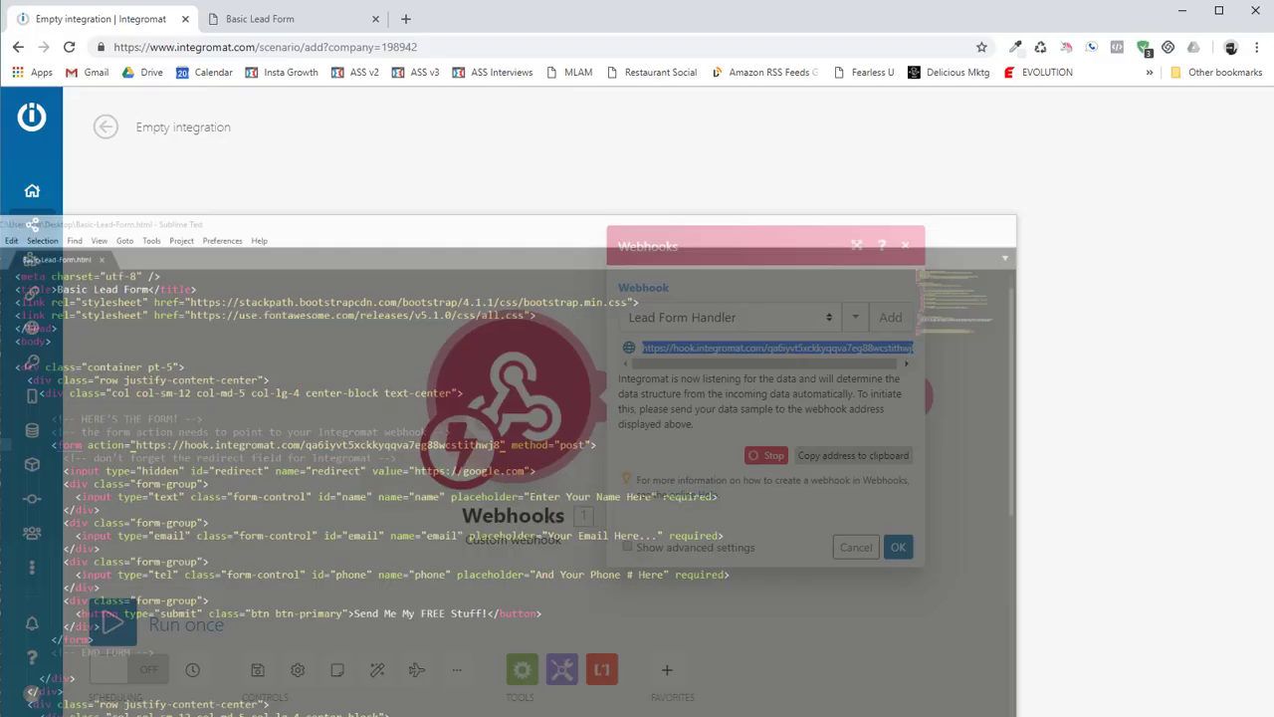
# Fill the lead form's name, email and phone fields with the saved suggestions and submit.
pyautogui.click(1182, 11)
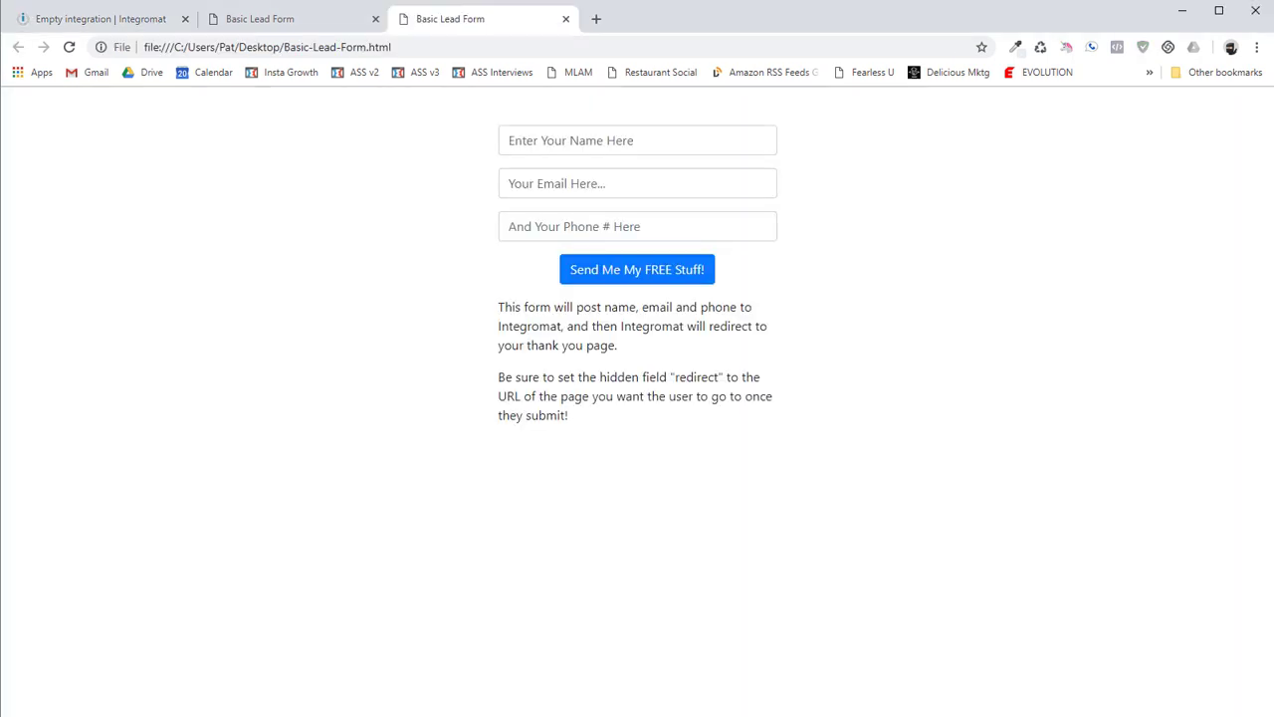
pyautogui.click(585, 140)
pyautogui.click(543, 175)
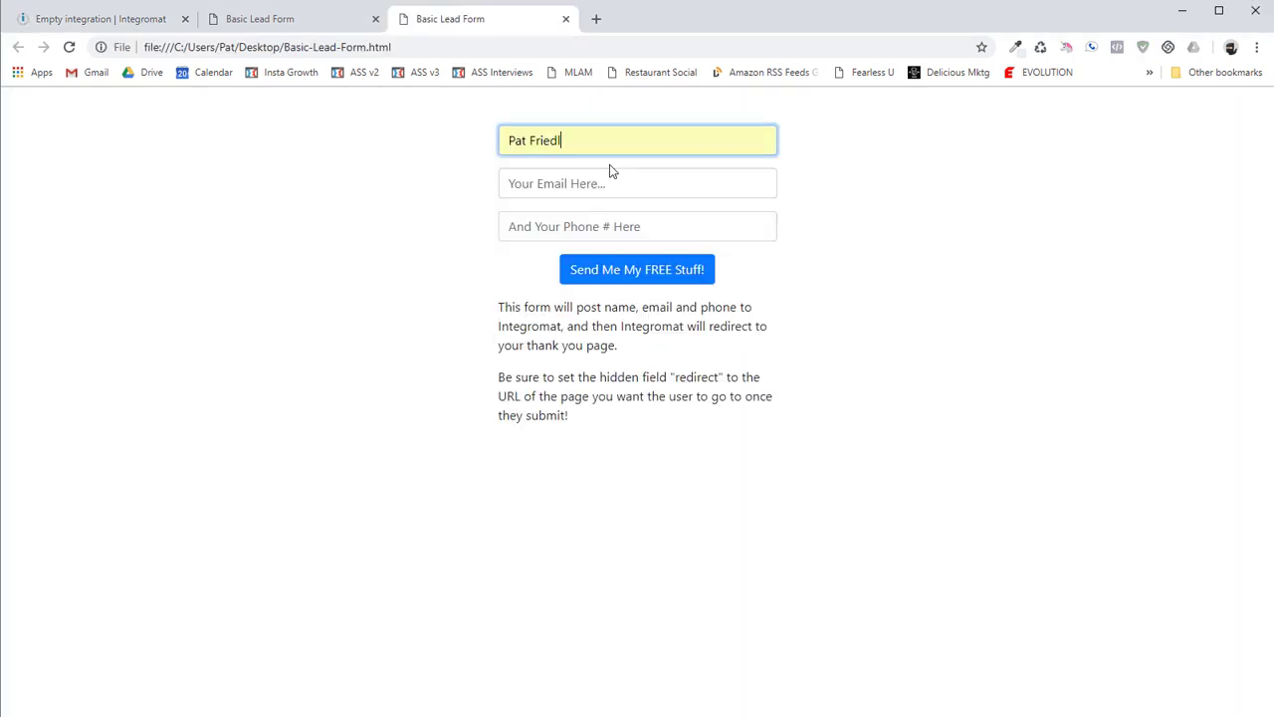
pyautogui.click(609, 183)
pyautogui.click(627, 226)
pyautogui.click(569, 227)
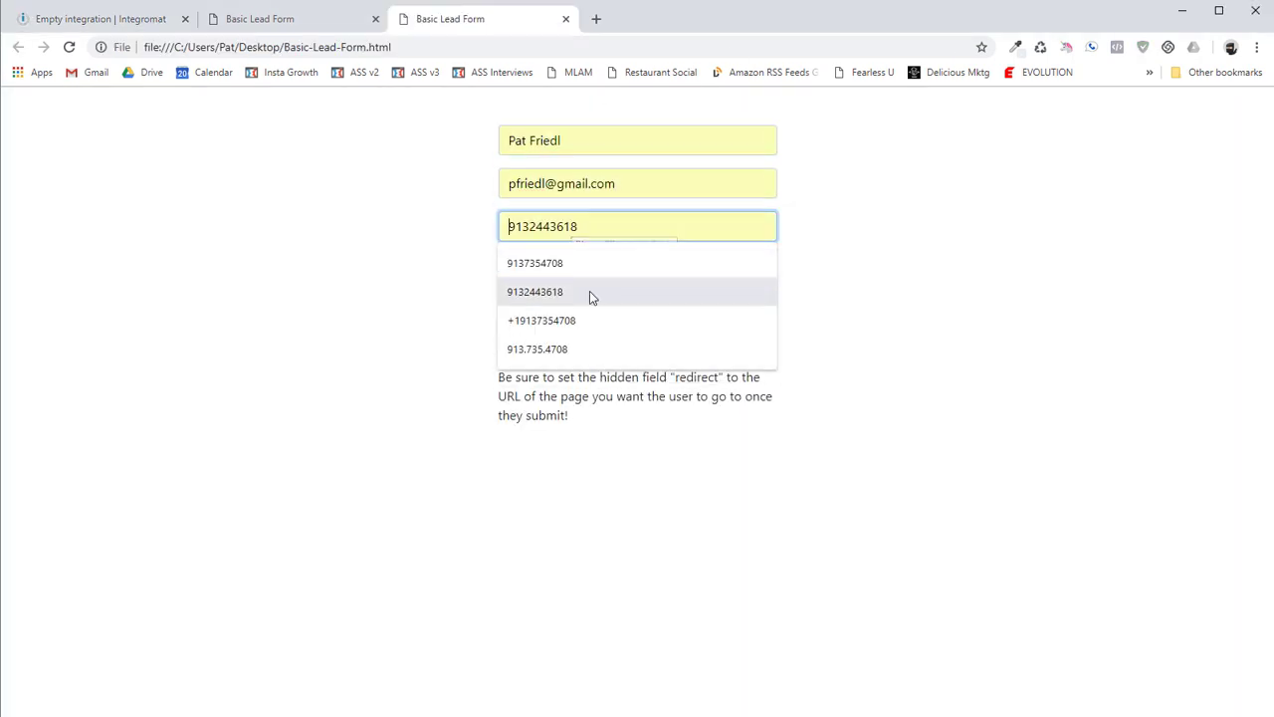
pyautogui.click(589, 291)
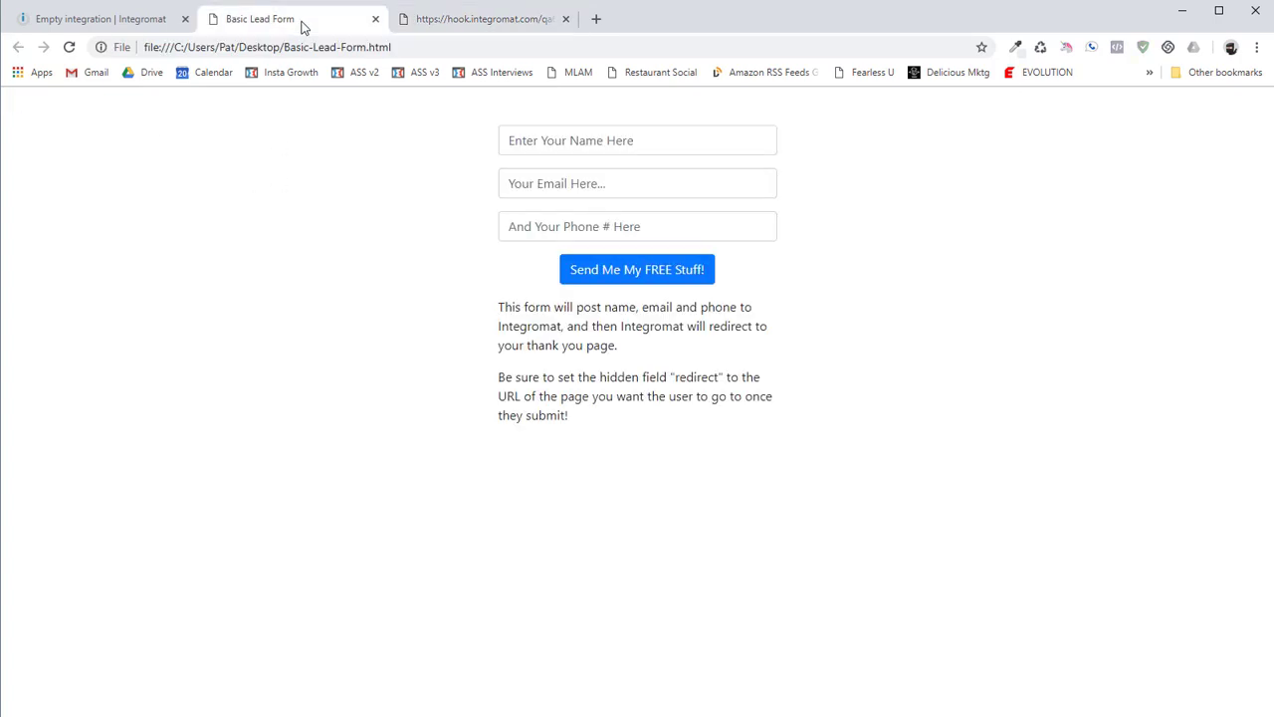
# Return to Integromat, confirm the Webhooks dialog and close the lead form tab.
pyautogui.click(120, 19)
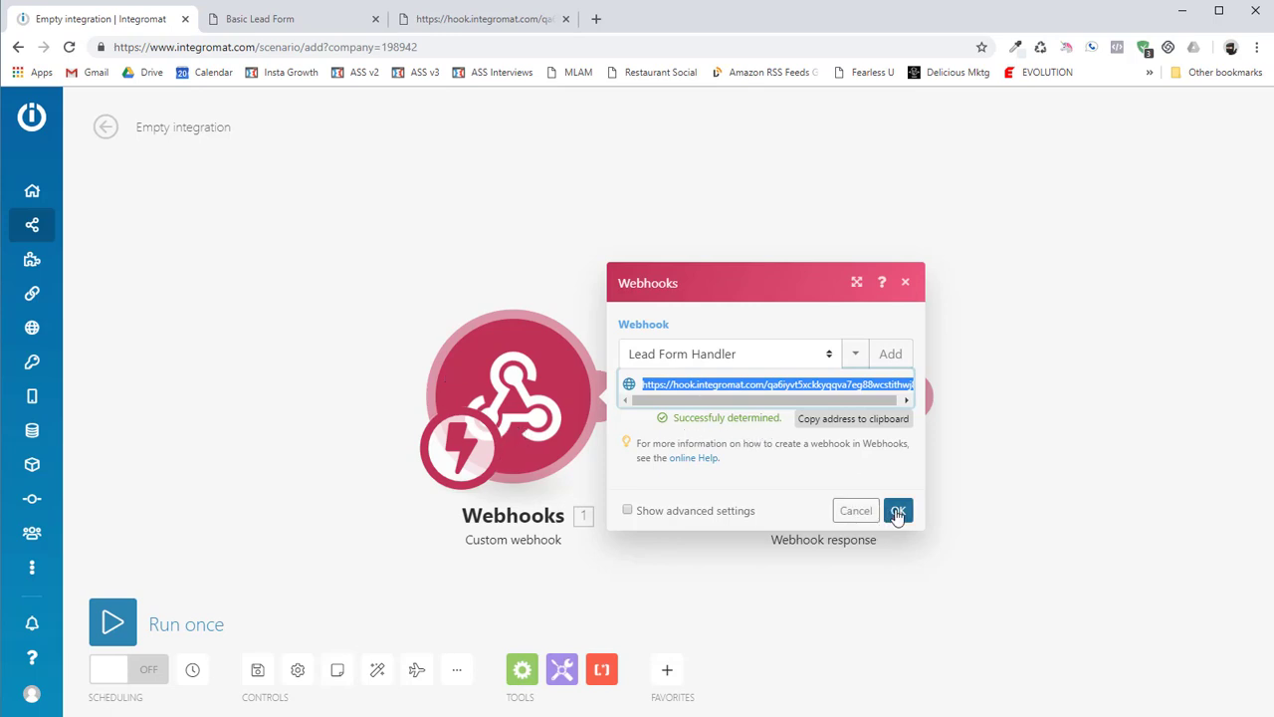
pyautogui.click(897, 510)
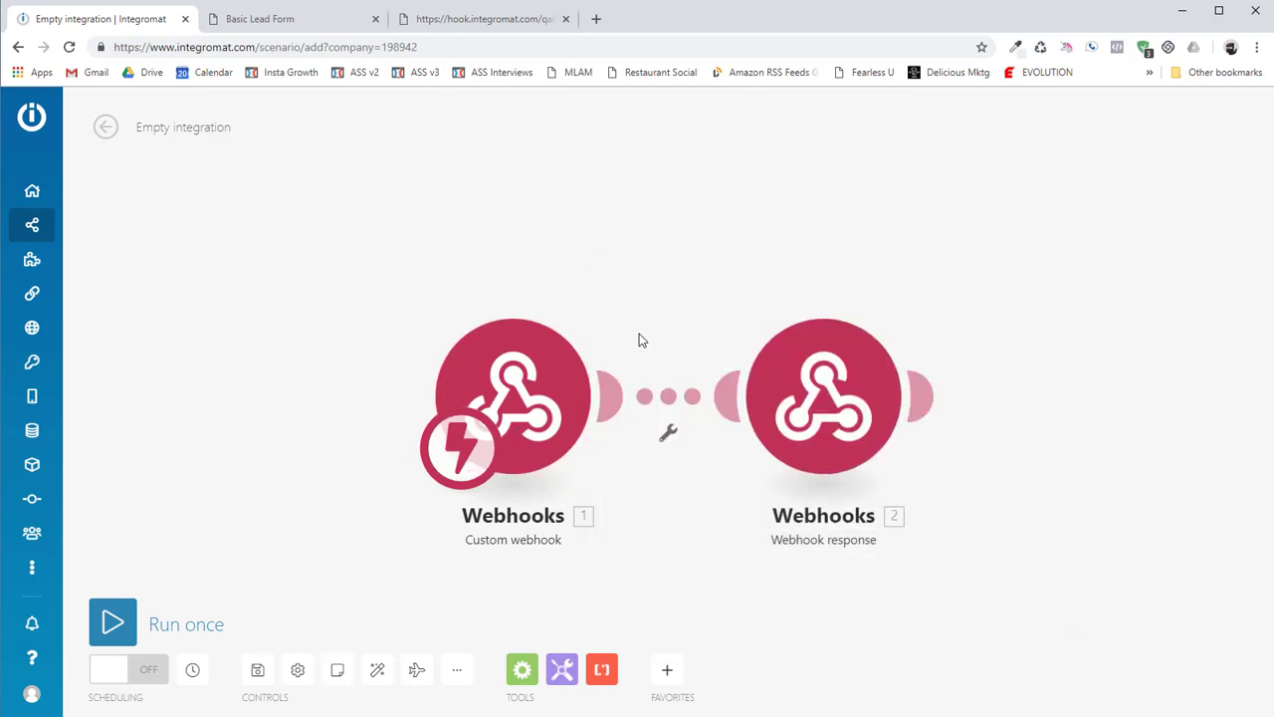
pyautogui.click(376, 19)
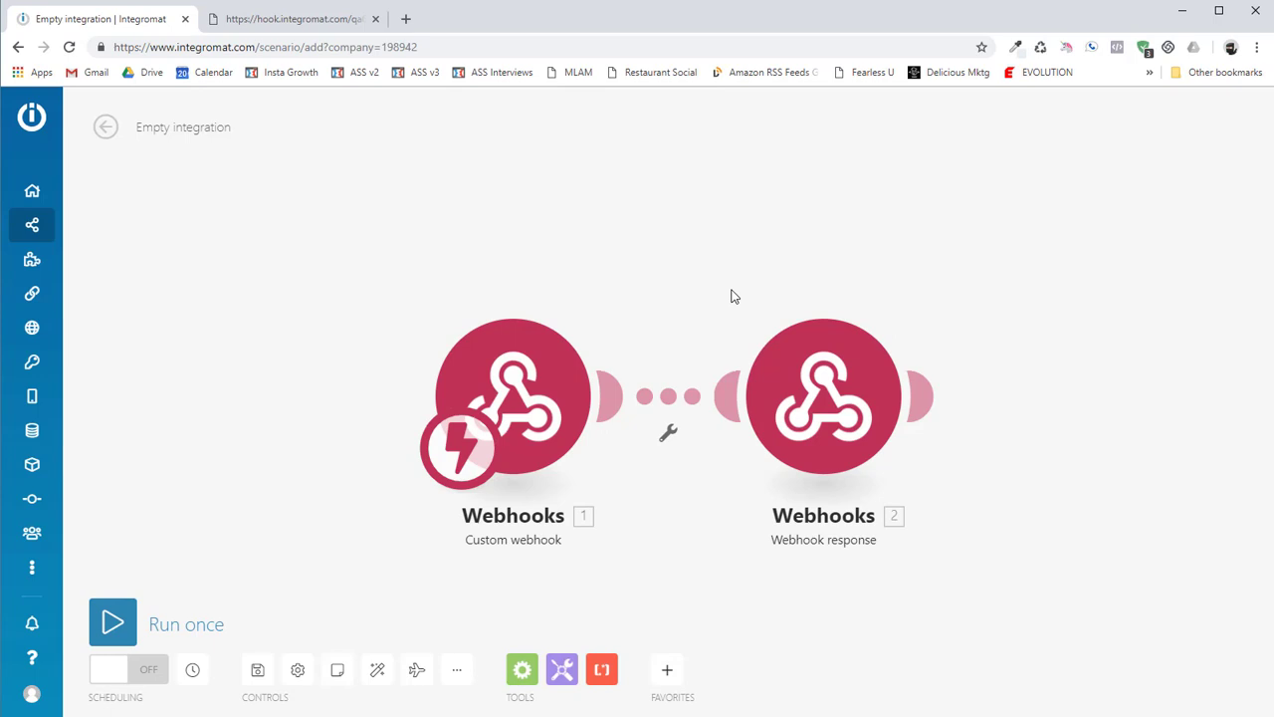
# Move the webhook response module right and unlink it from the custom webhook.
pyautogui.moveTo(730, 296); pyautogui.dragTo(611, 216)
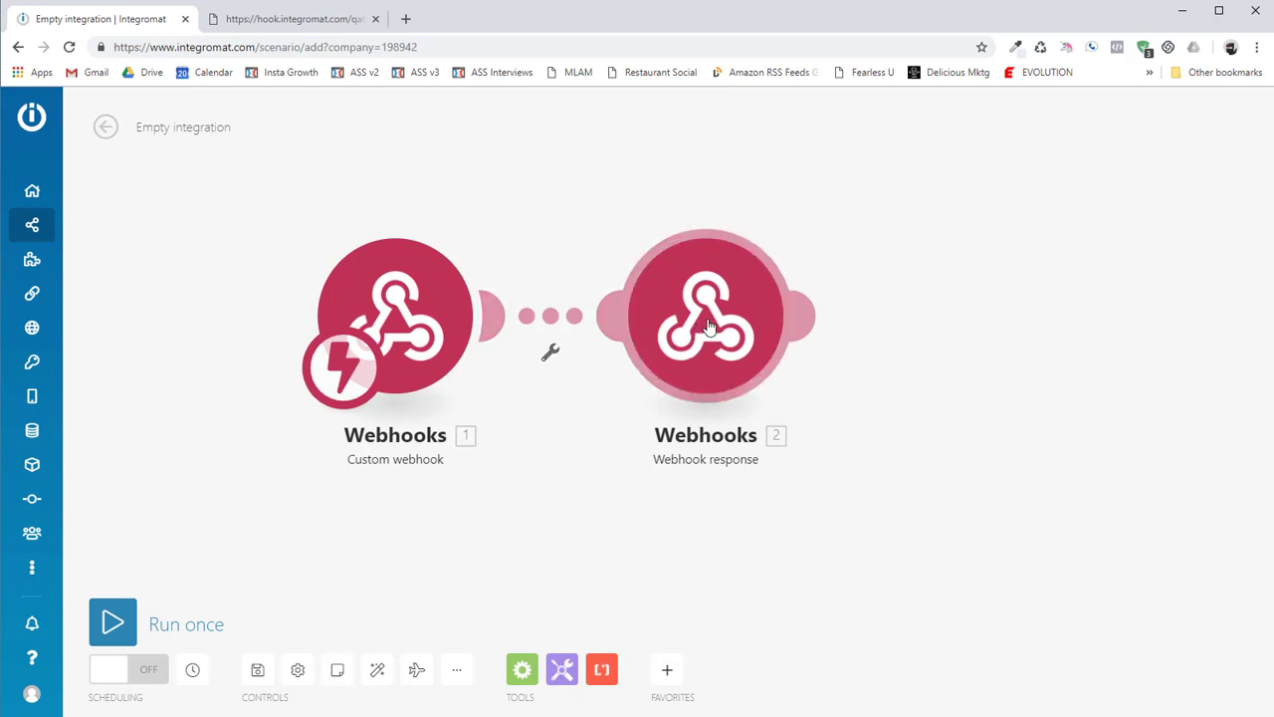
pyautogui.moveTo(708, 329); pyautogui.dragTo(904, 330)
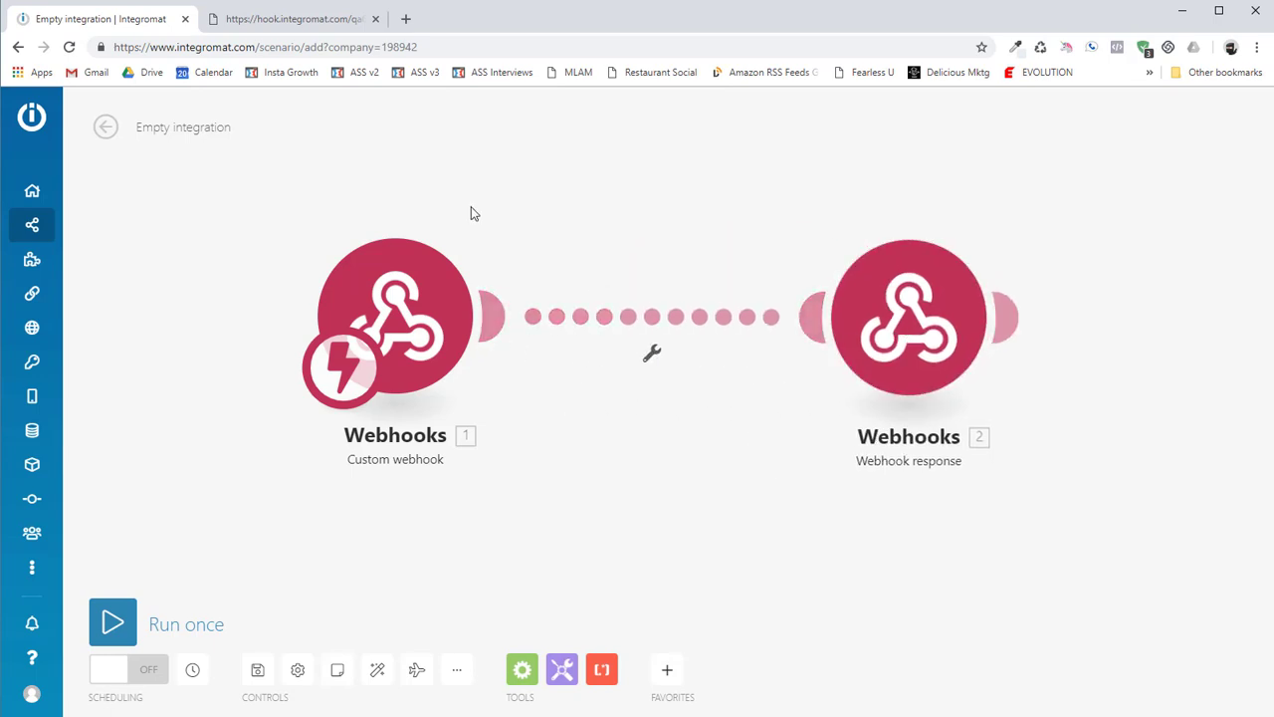
pyautogui.click(655, 354)
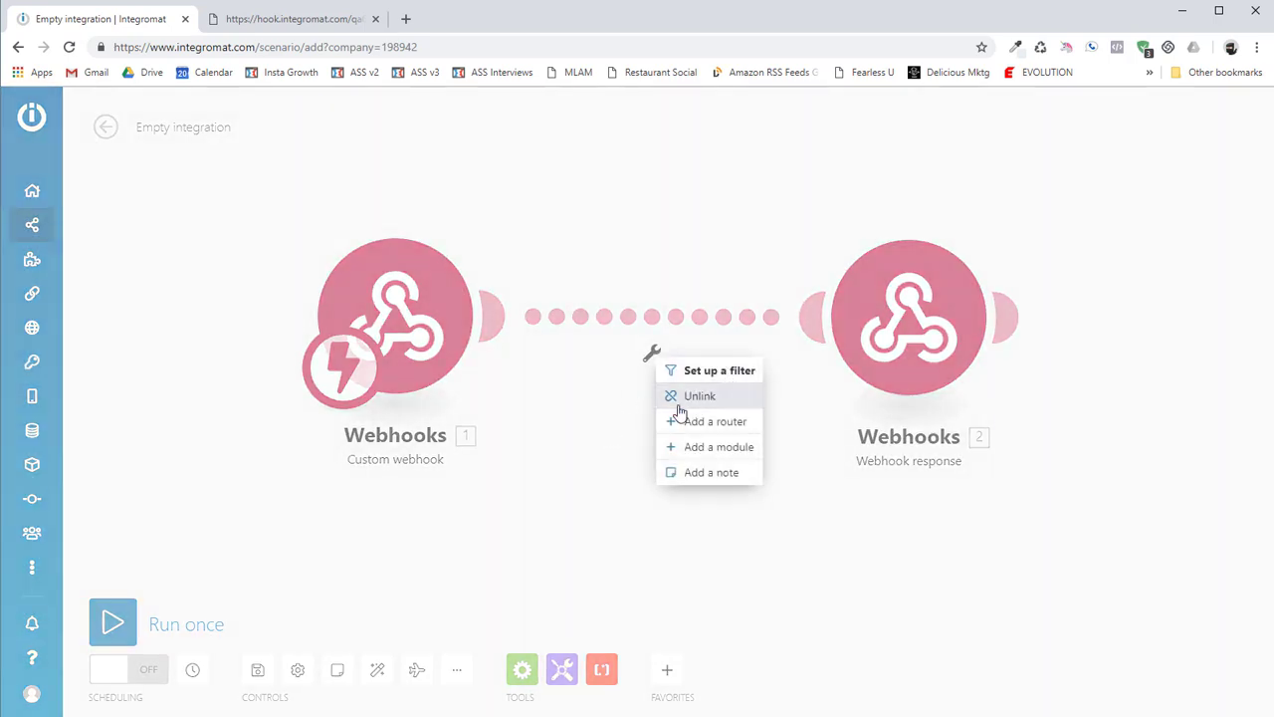
pyautogui.click(699, 395)
# Add a Google Sheets Add a row module after the custom webhook.
pyautogui.click(667, 670)
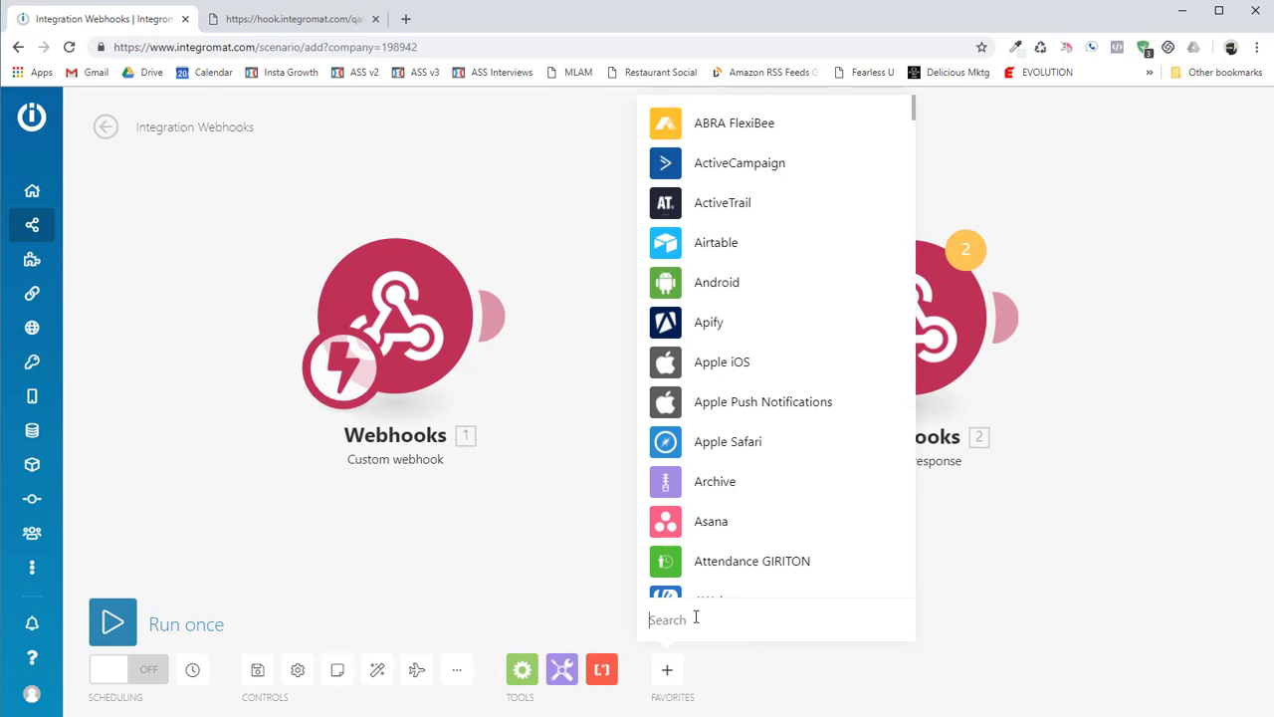
pyautogui.write('google')
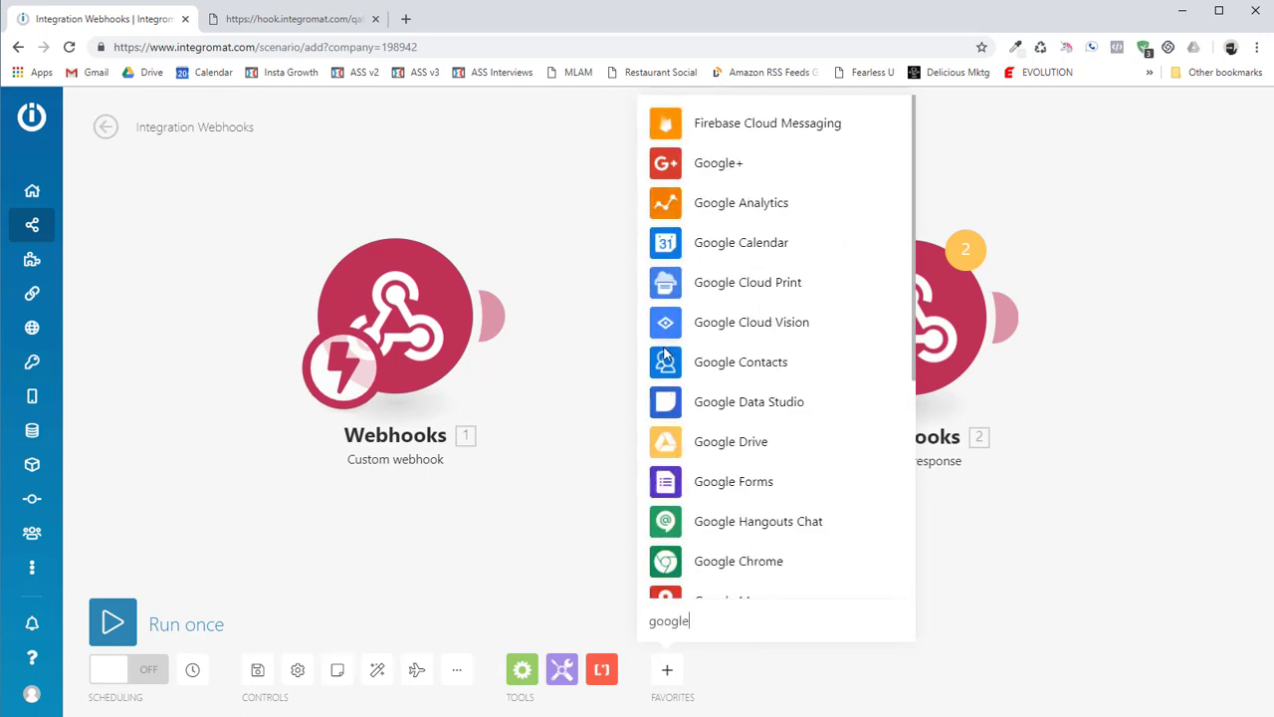
pyautogui.scroll(-5, 697, 398)
pyautogui.scroll(-1, 729, 349)
pyautogui.click(734, 298)
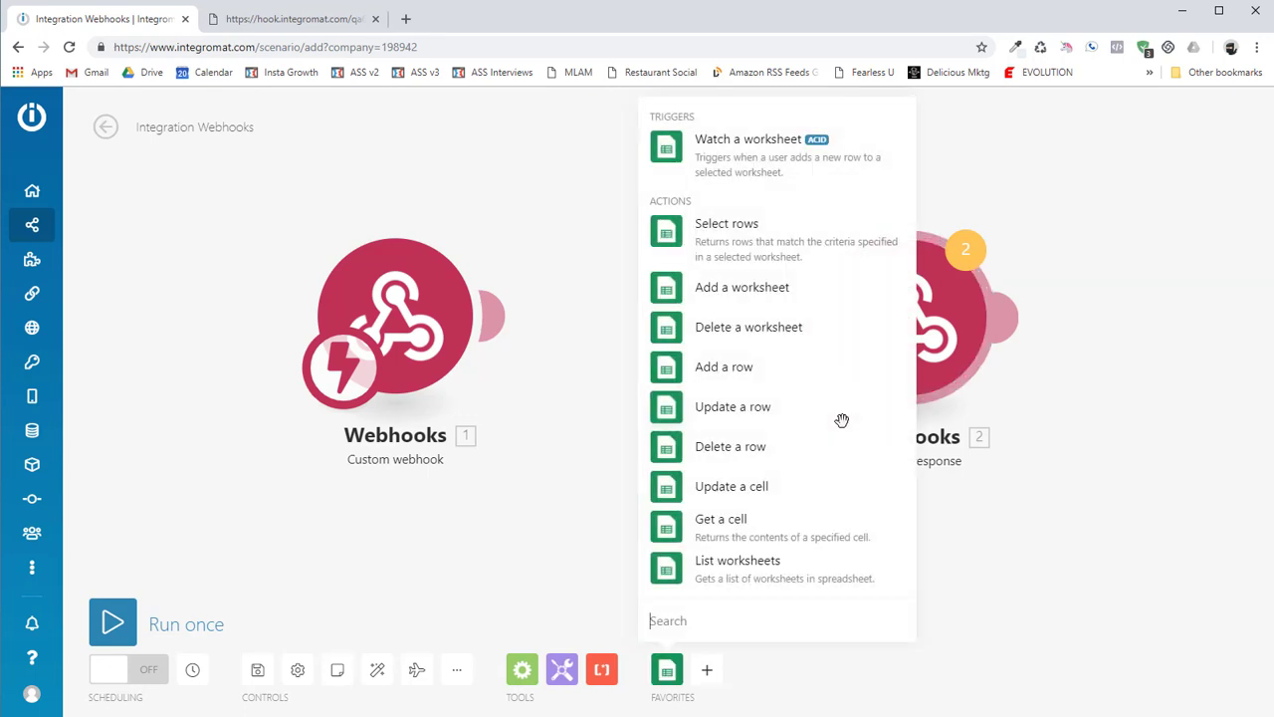
pyautogui.click(736, 366)
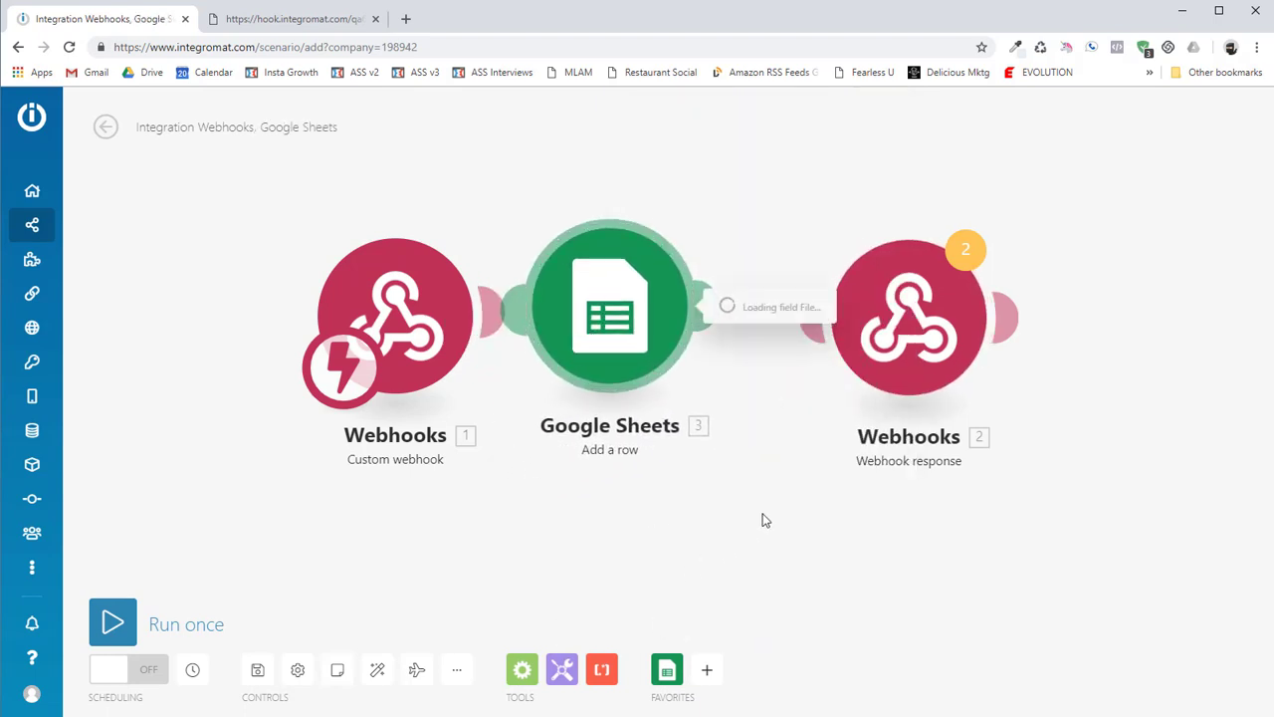
pyautogui.moveTo(846, 448); pyautogui.dragTo(998, 423)
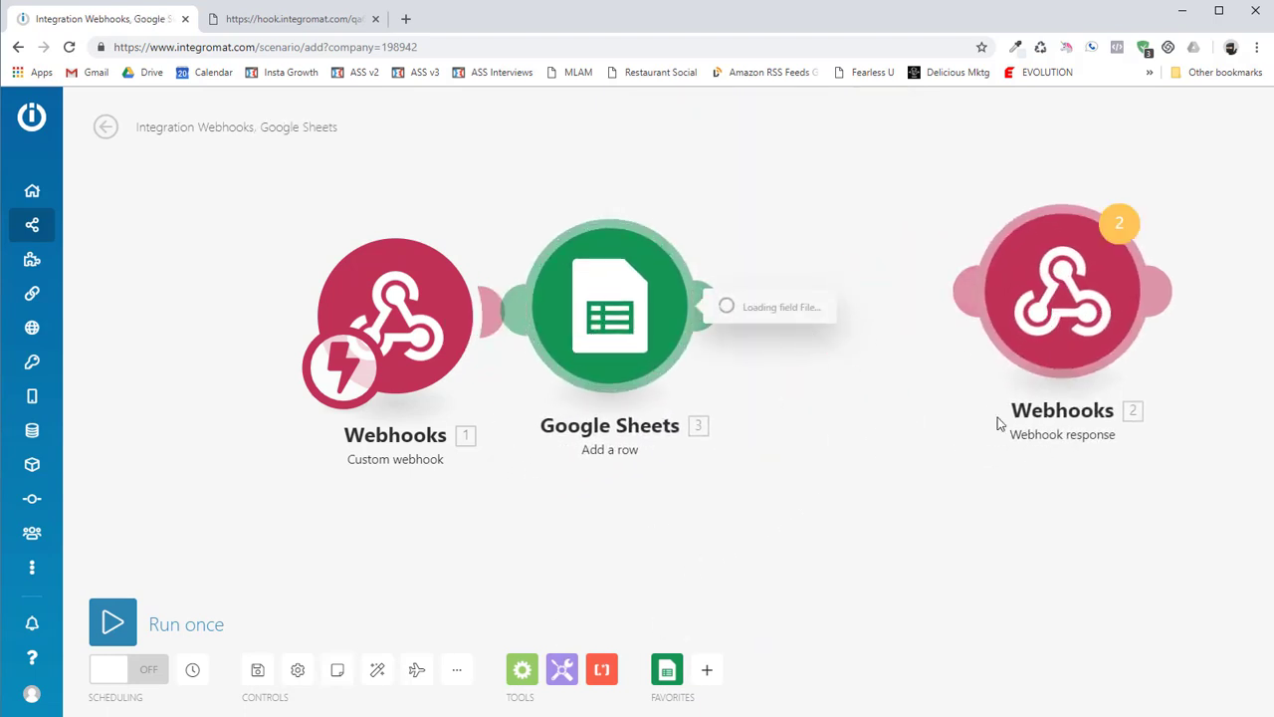
# Add a Twilio Send a message module and cancel its settings dialog.
pyautogui.click(707, 668)
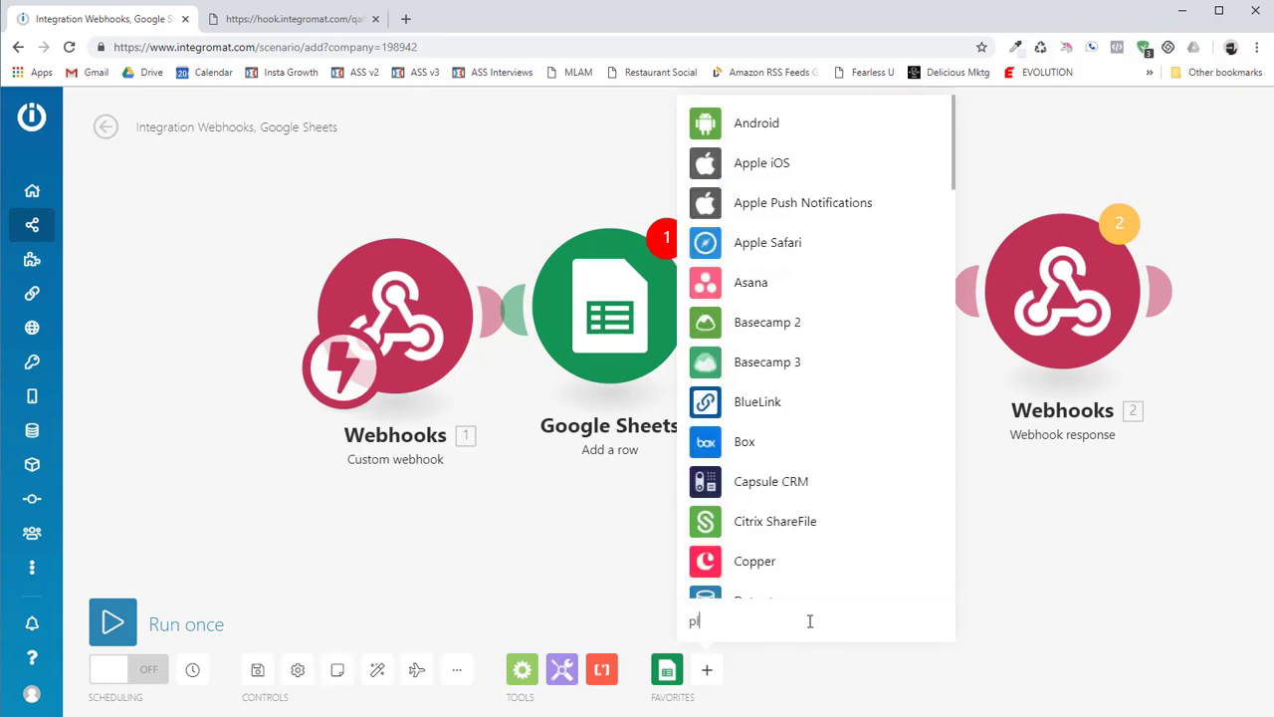
pyautogui.write('plivo')
pyautogui.press('BackSpace')
pyautogui.press('BackSpace')
pyautogui.press('BackSpace')
pyautogui.press('BackSpace')
pyautogui.press('BackSpace')
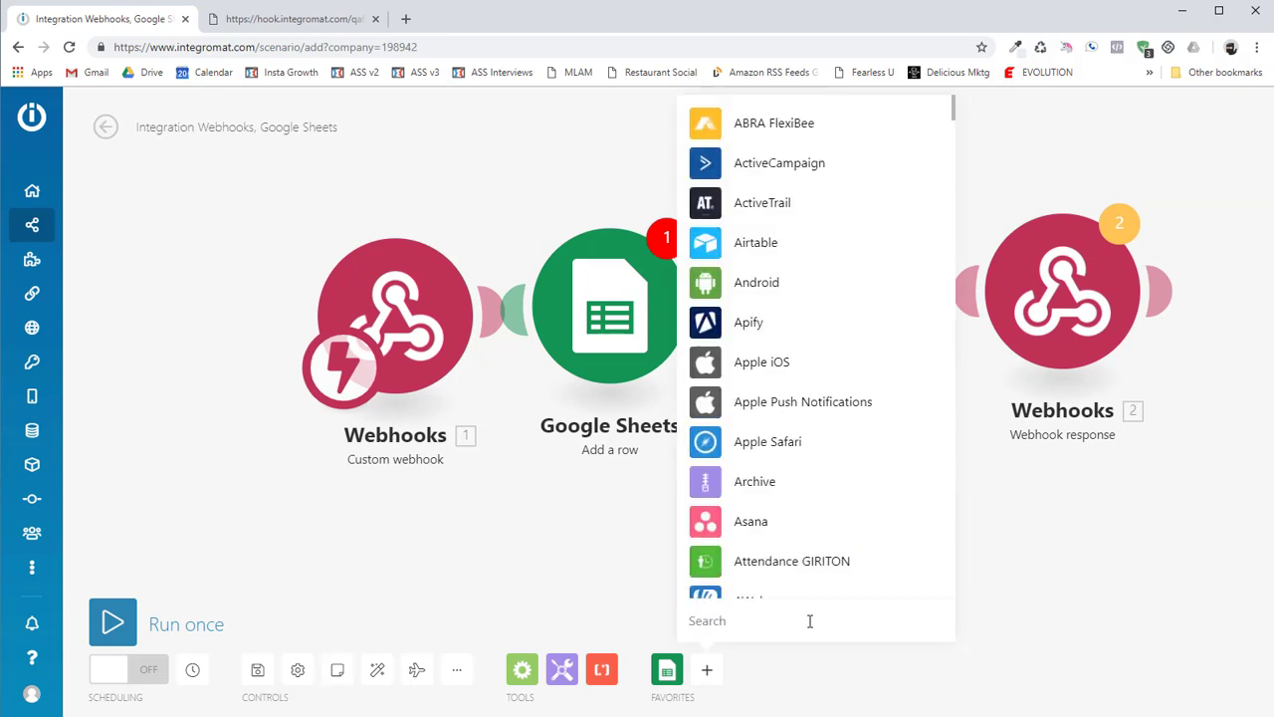
pyautogui.write('twilio')
pyautogui.click(765, 521)
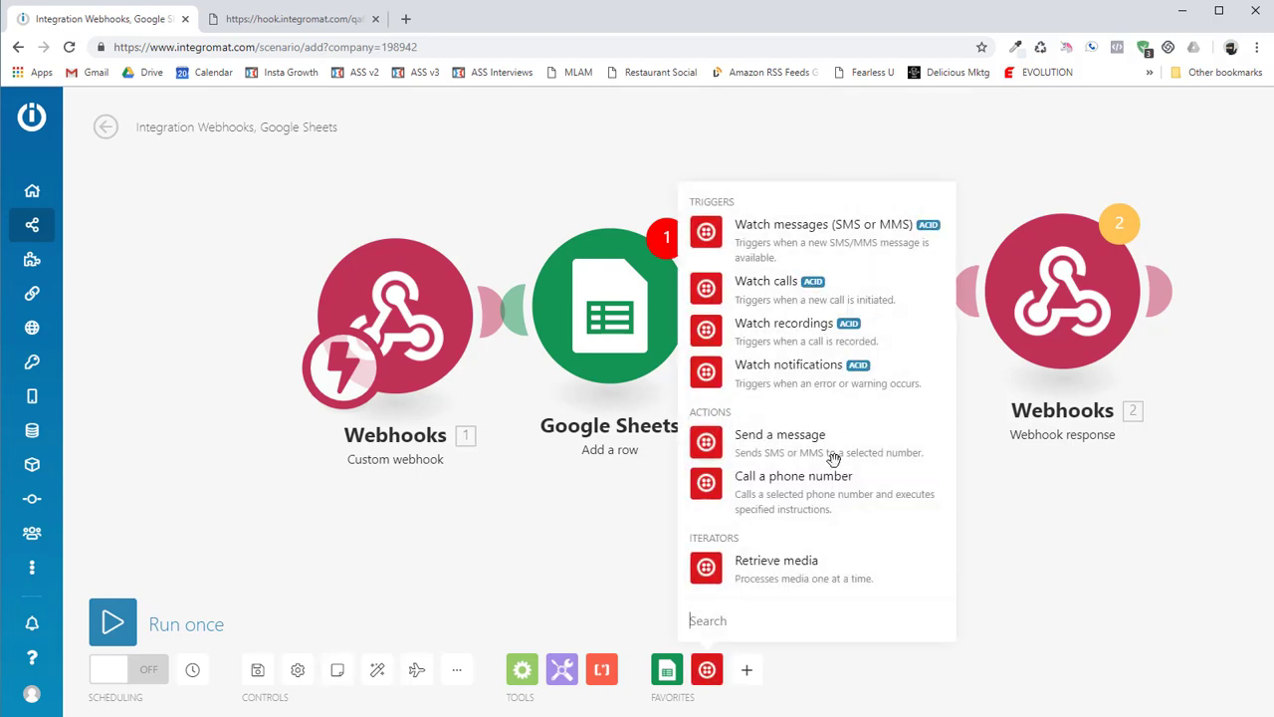
pyautogui.click(834, 457)
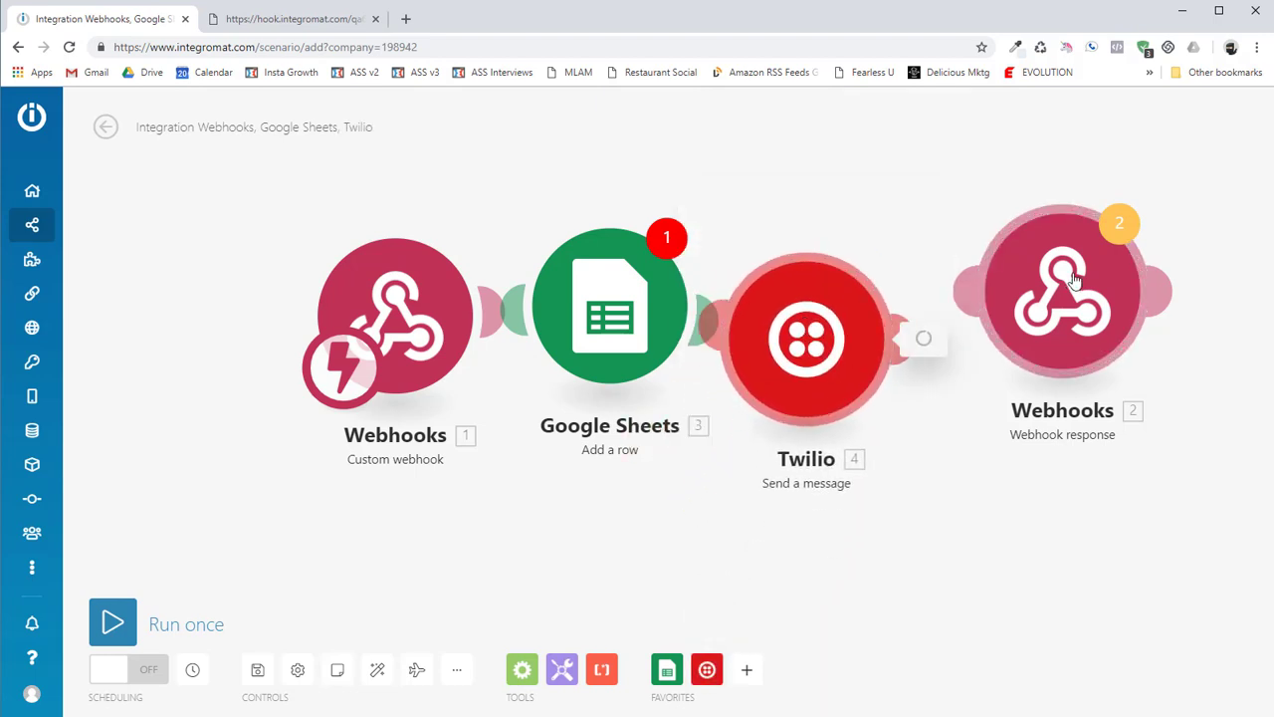
pyautogui.moveTo(1074, 320); pyautogui.dragTo(988, 310)
pyautogui.click(1148, 522)
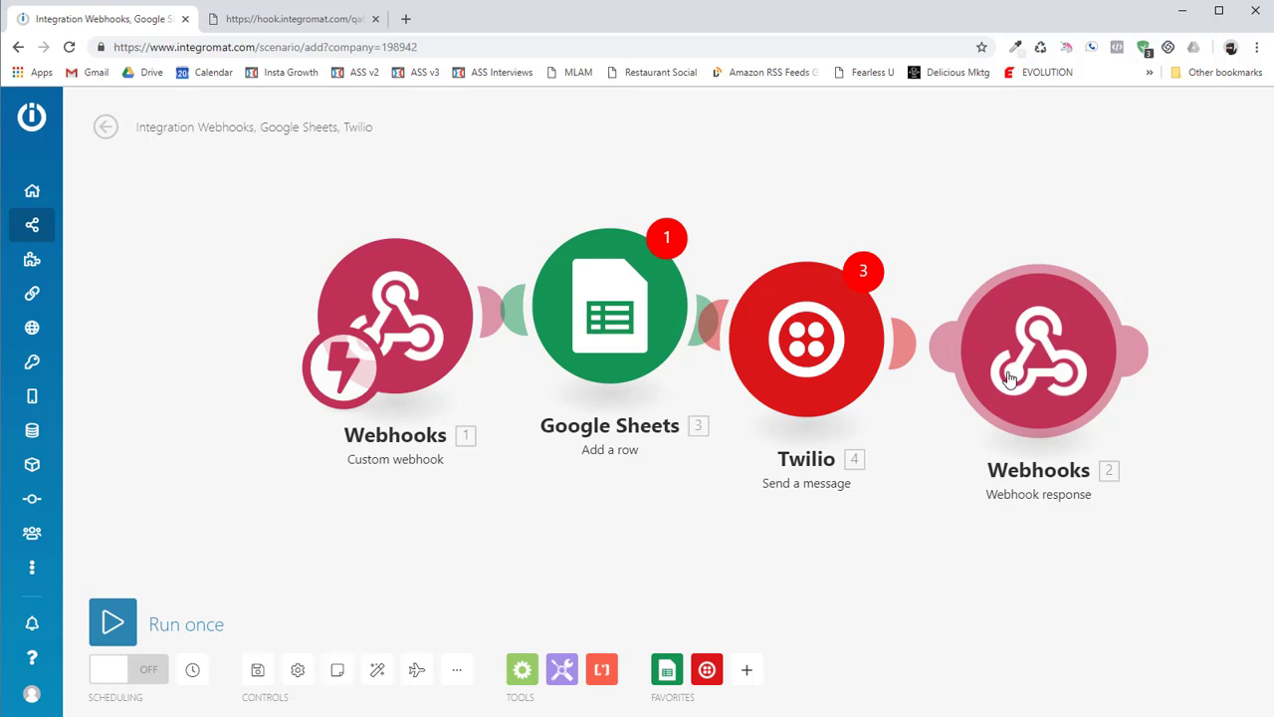
# Delete the Twilio and Google Sheets modules and auto-align the remaining ones.
pyautogui.rightClick(814, 351)
pyautogui.click(871, 513)
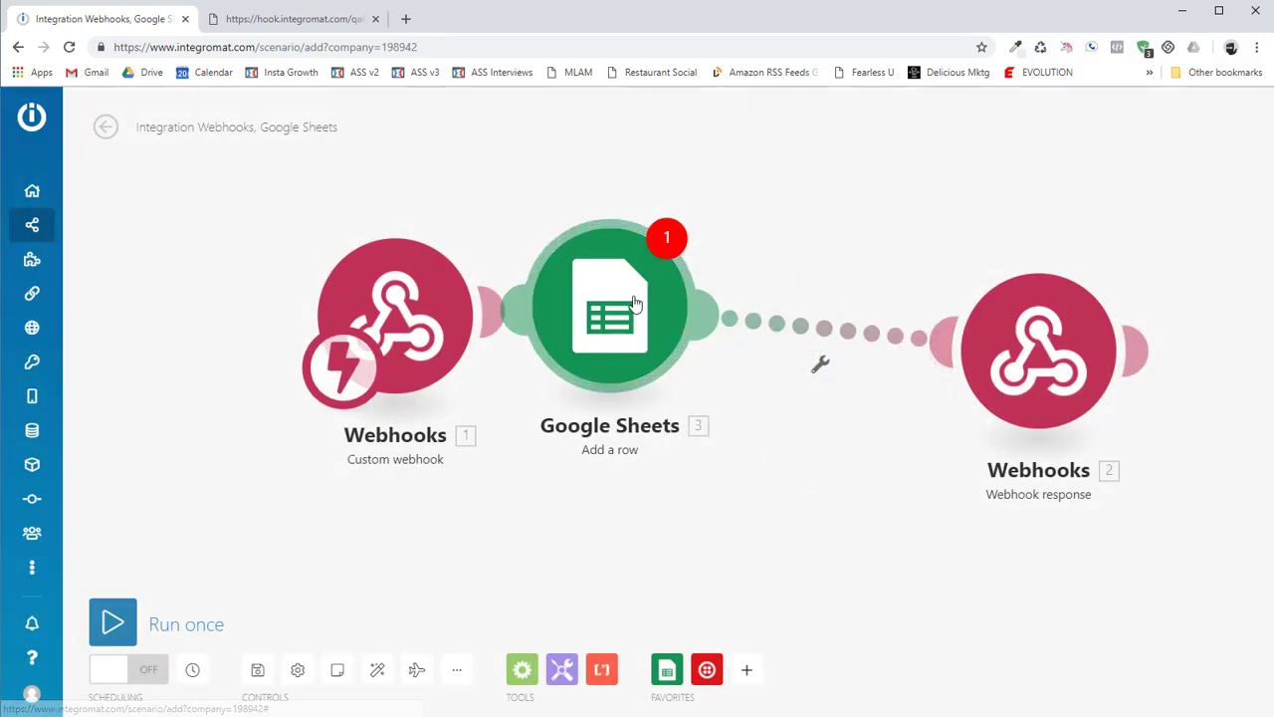
pyautogui.rightClick(609, 308)
pyautogui.click(709, 463)
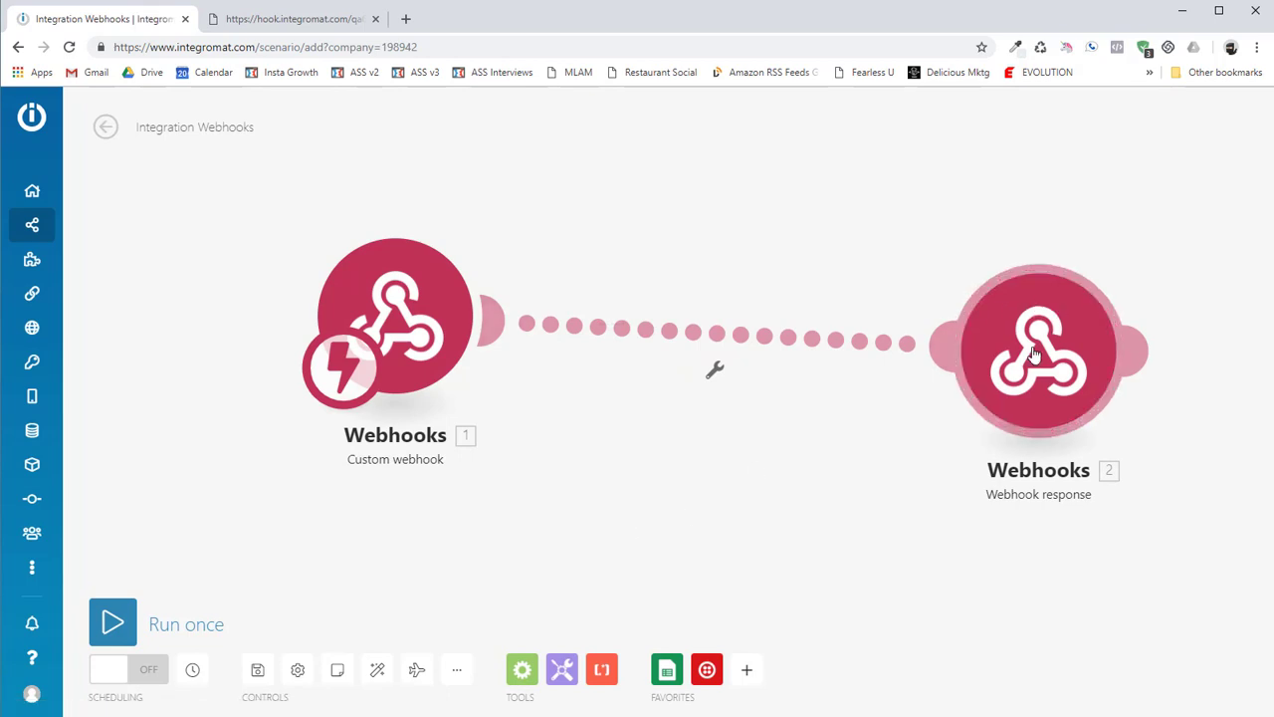
pyautogui.click(378, 670)
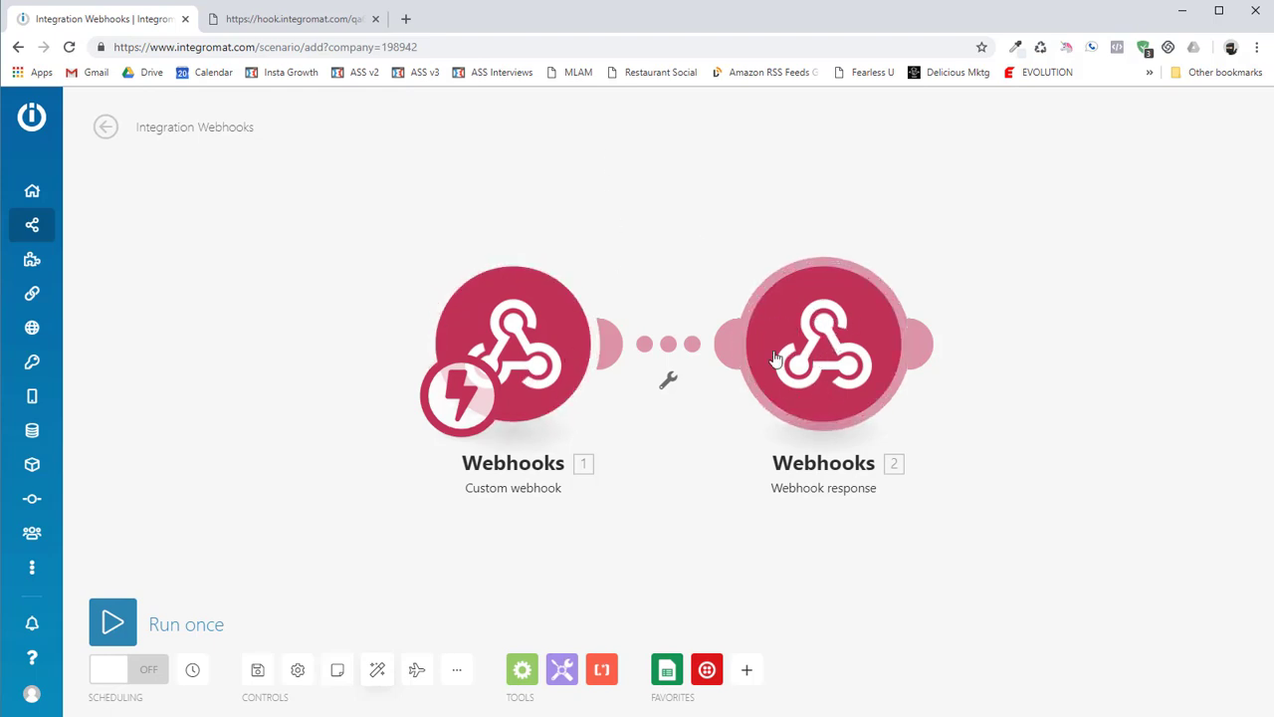
# Review the webhook response's 301 status and empty body in its settings.
pyautogui.click(822, 368)
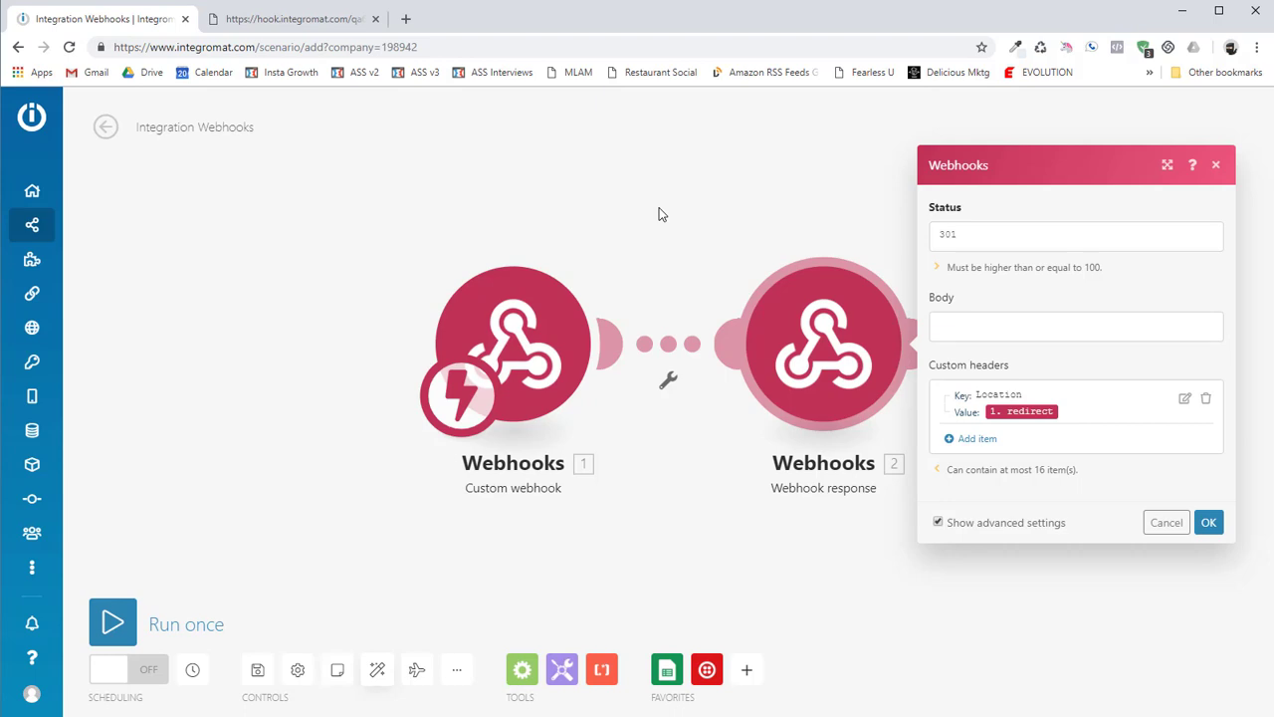
pyautogui.click(1027, 239)
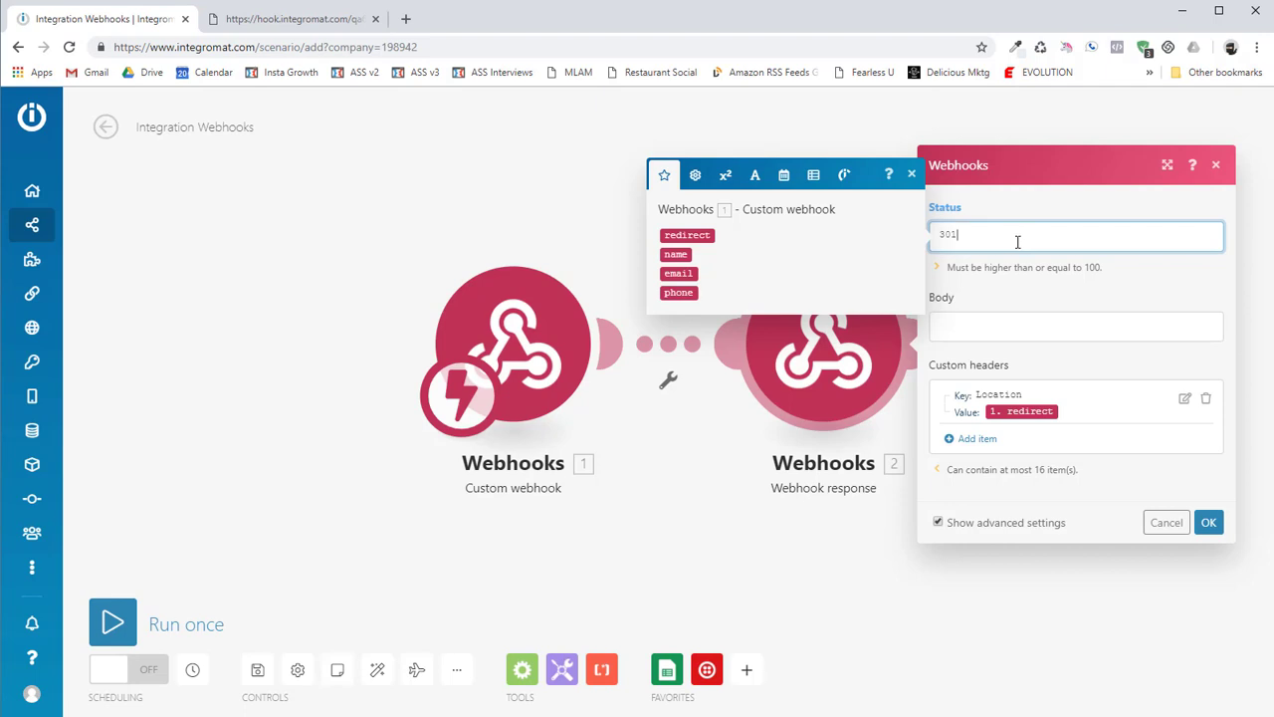
pyautogui.click(1054, 326)
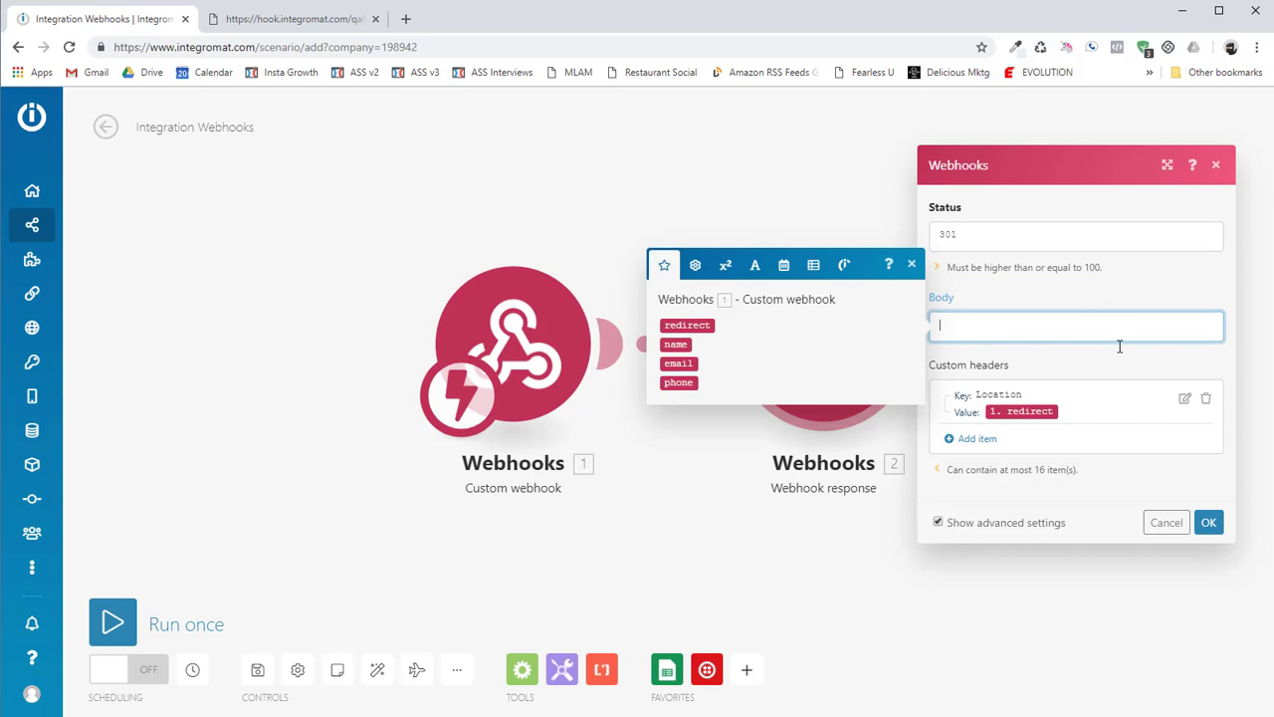
pyautogui.click(1103, 366)
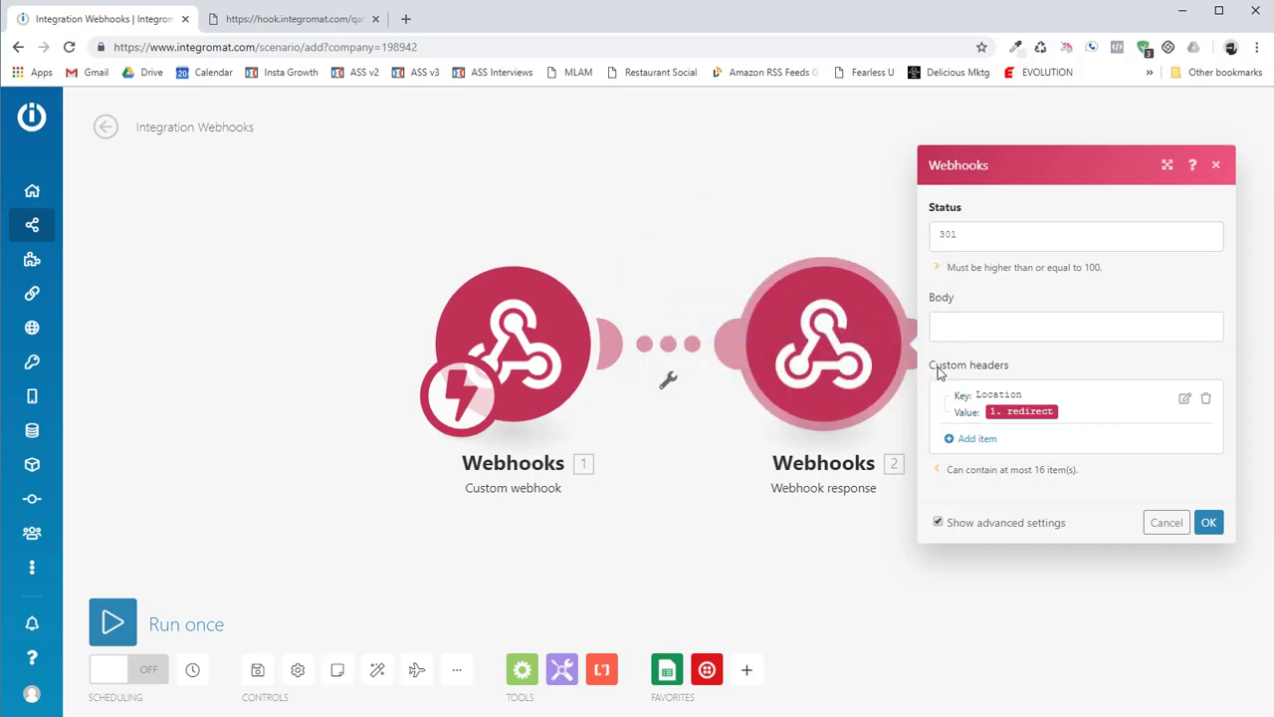
pyautogui.click(939, 522)
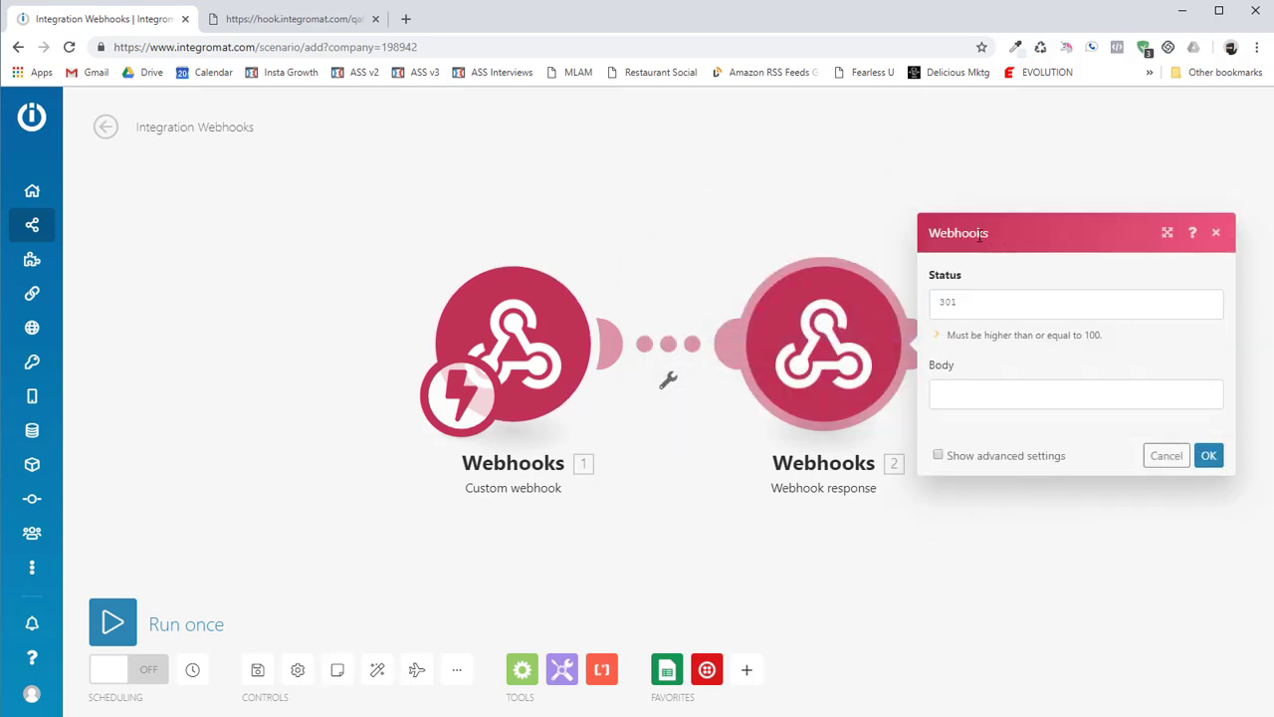
# Show advanced settings and open the Location header mapped to redirect for editing.
pyautogui.click(938, 456)
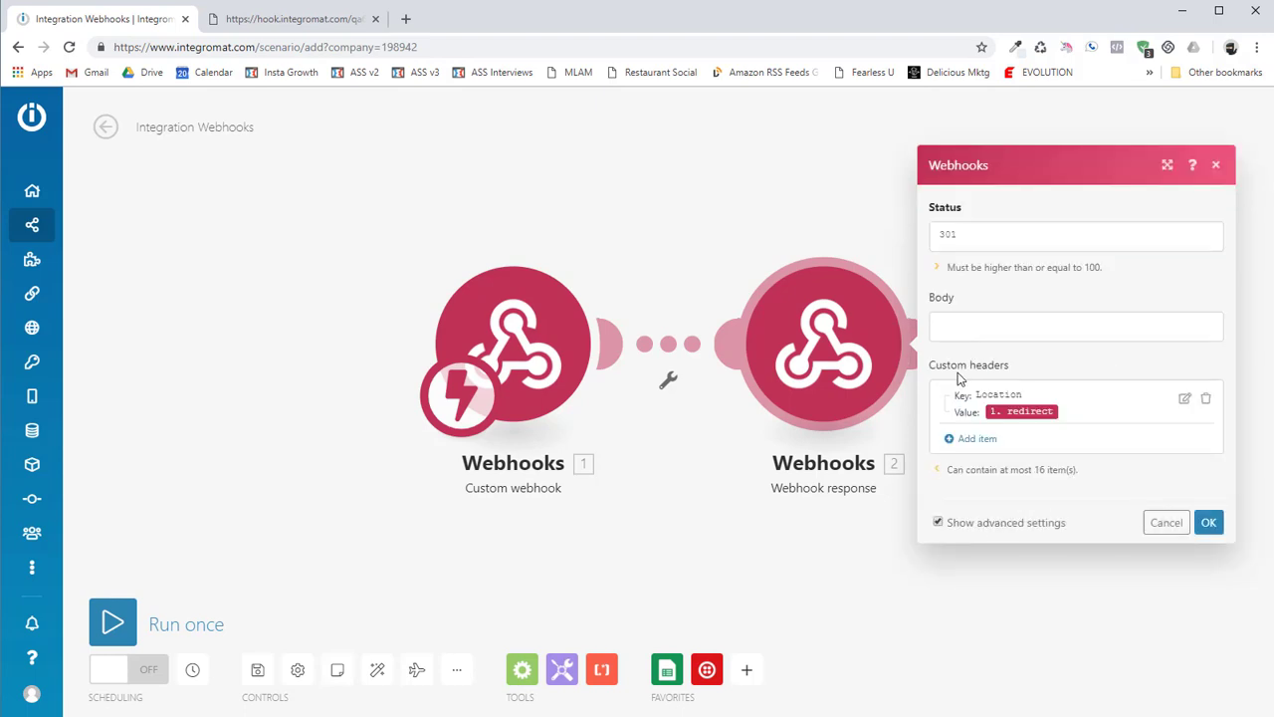
pyautogui.click(1184, 398)
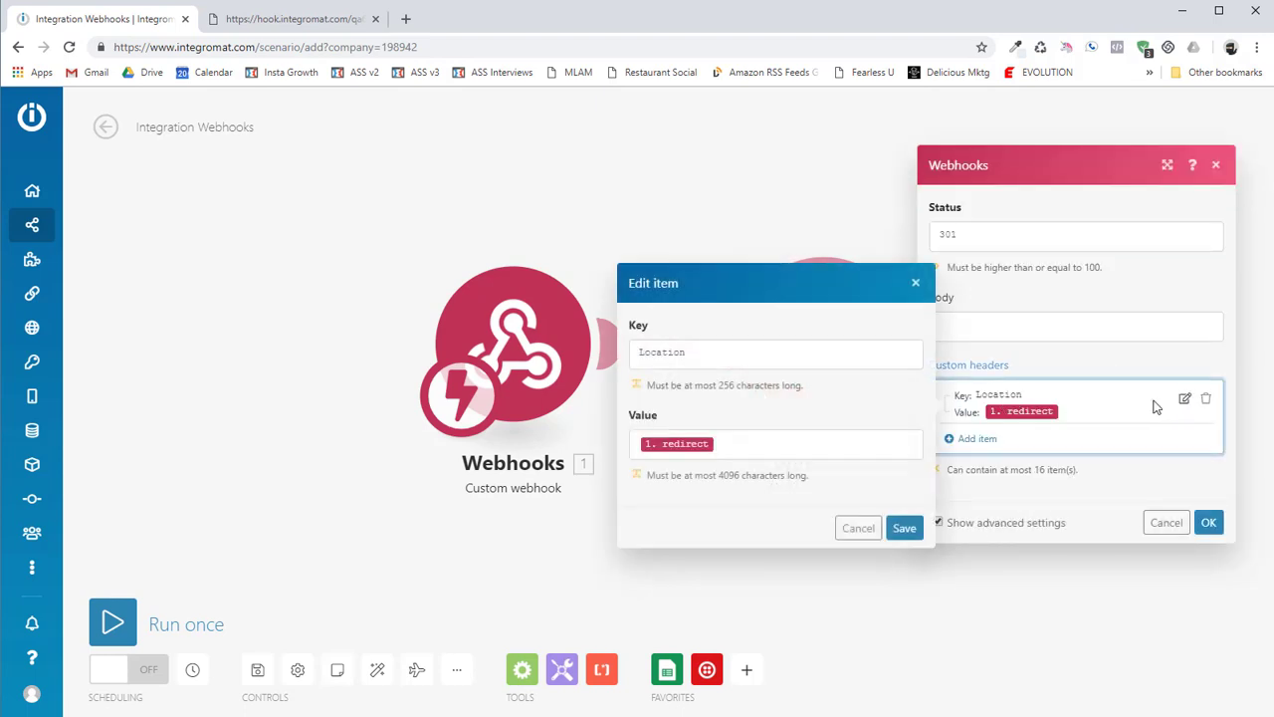
pyautogui.click(741, 356)
pyautogui.click(770, 441)
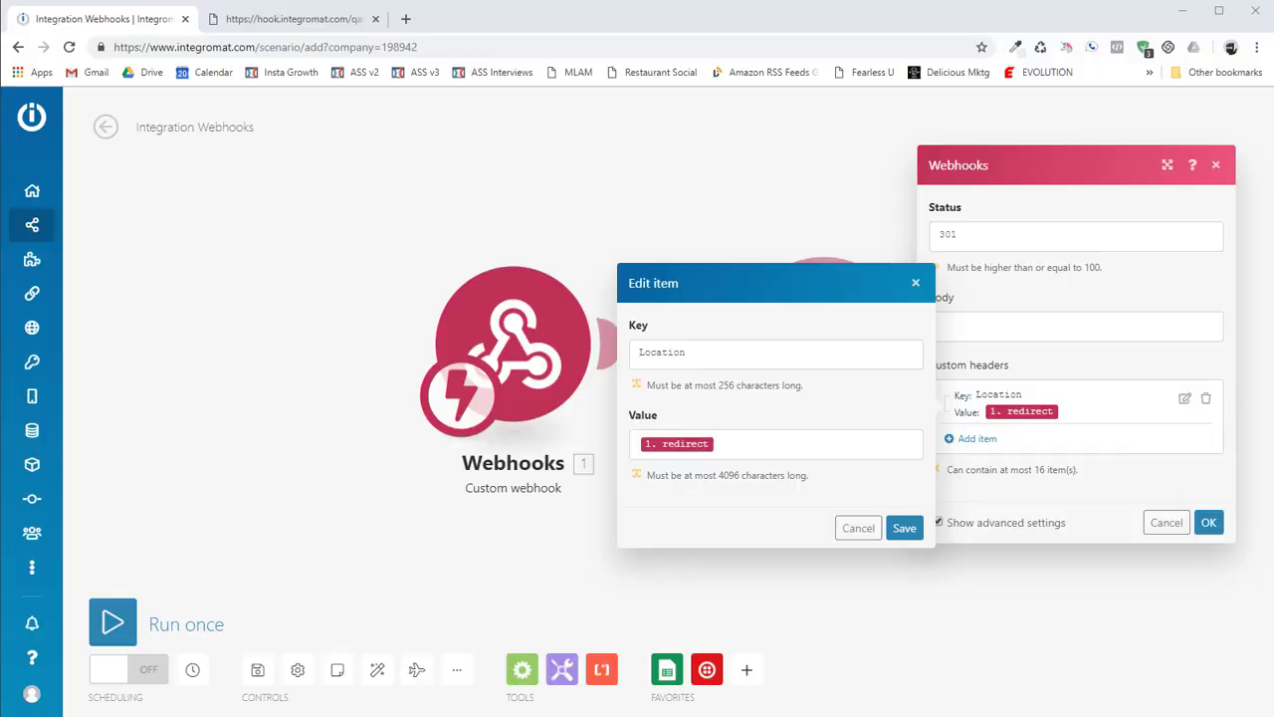
pyautogui.hotkey('alt', 'Tab')
pyautogui.doubleClick(319, 314)
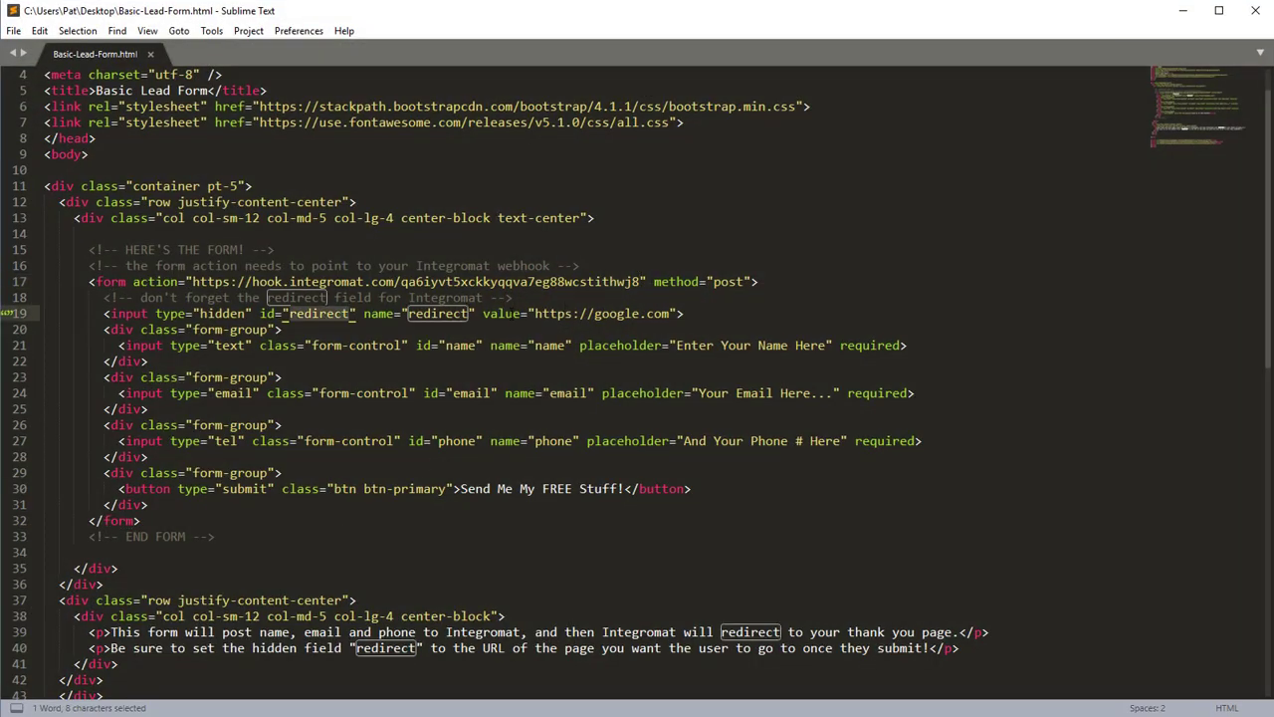
pyautogui.moveTo(514, 313); pyautogui.dragTo(677, 314)
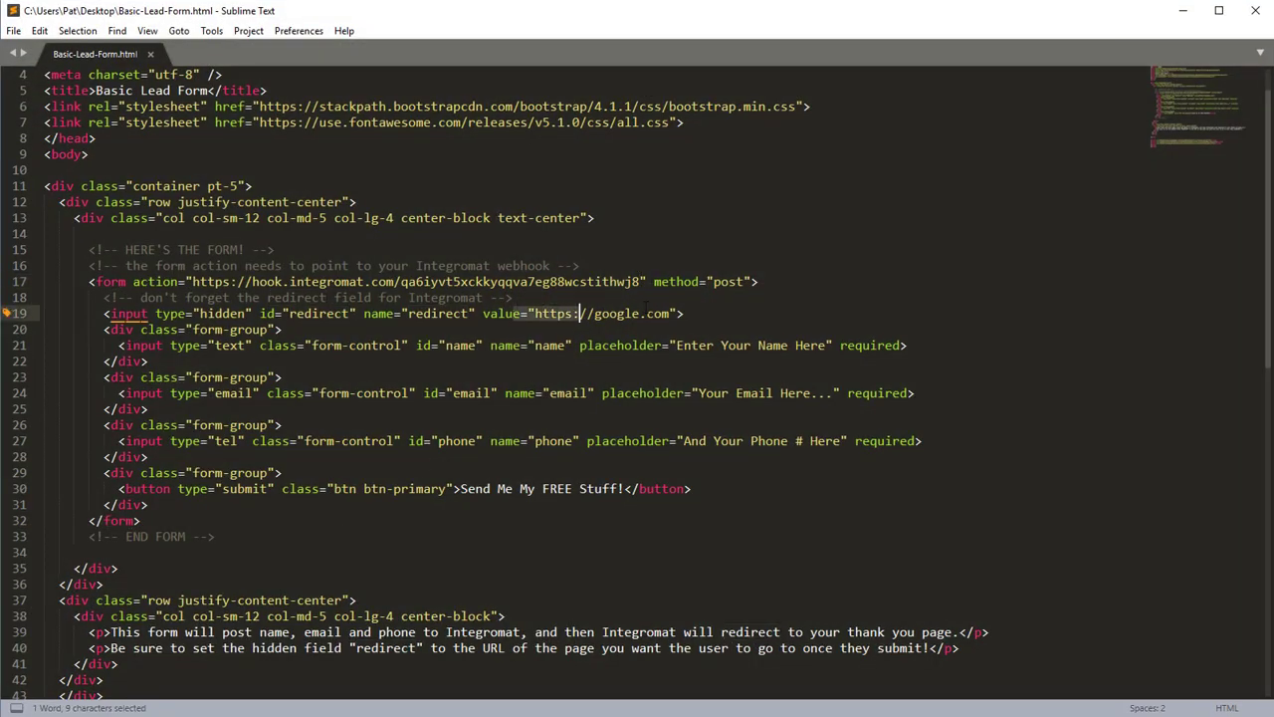
pyautogui.click(1183, 10)
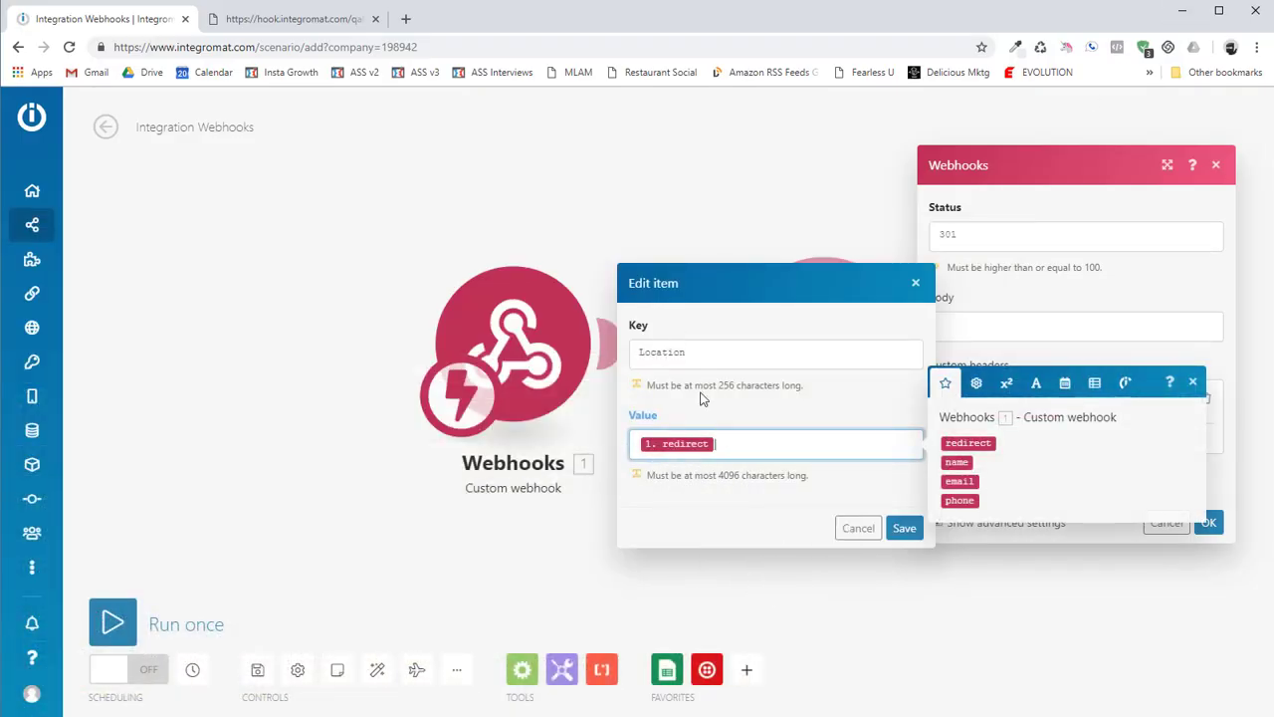
# Save the Location header mapped to the redirect field, save the scenario and switch it on.
pyautogui.click(904, 528)
pyautogui.click(1209, 522)
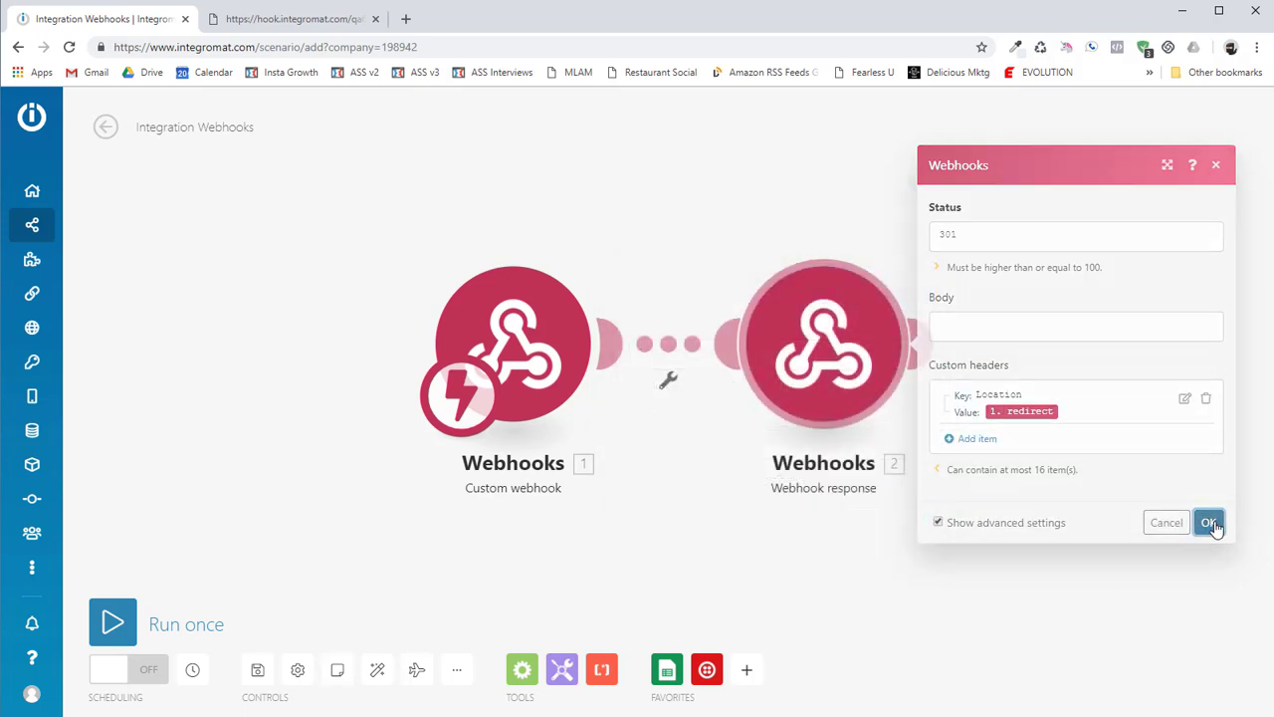
pyautogui.click(258, 670)
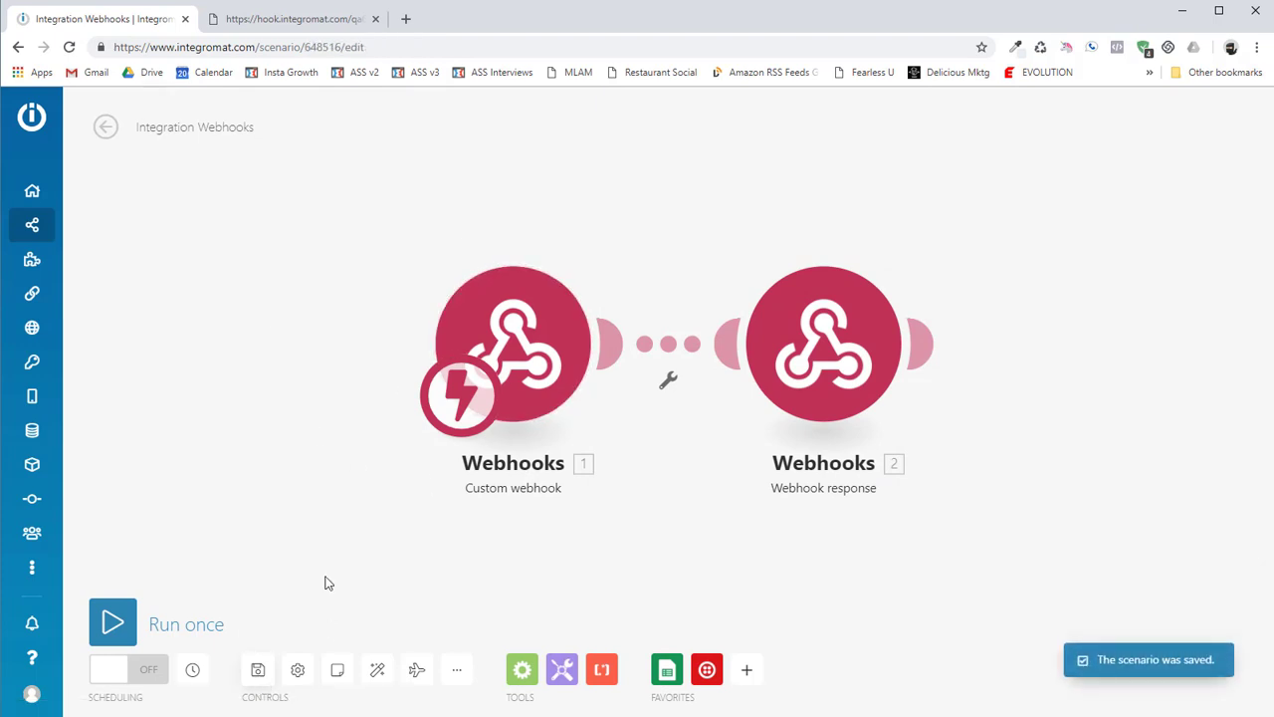
pyautogui.click(120, 668)
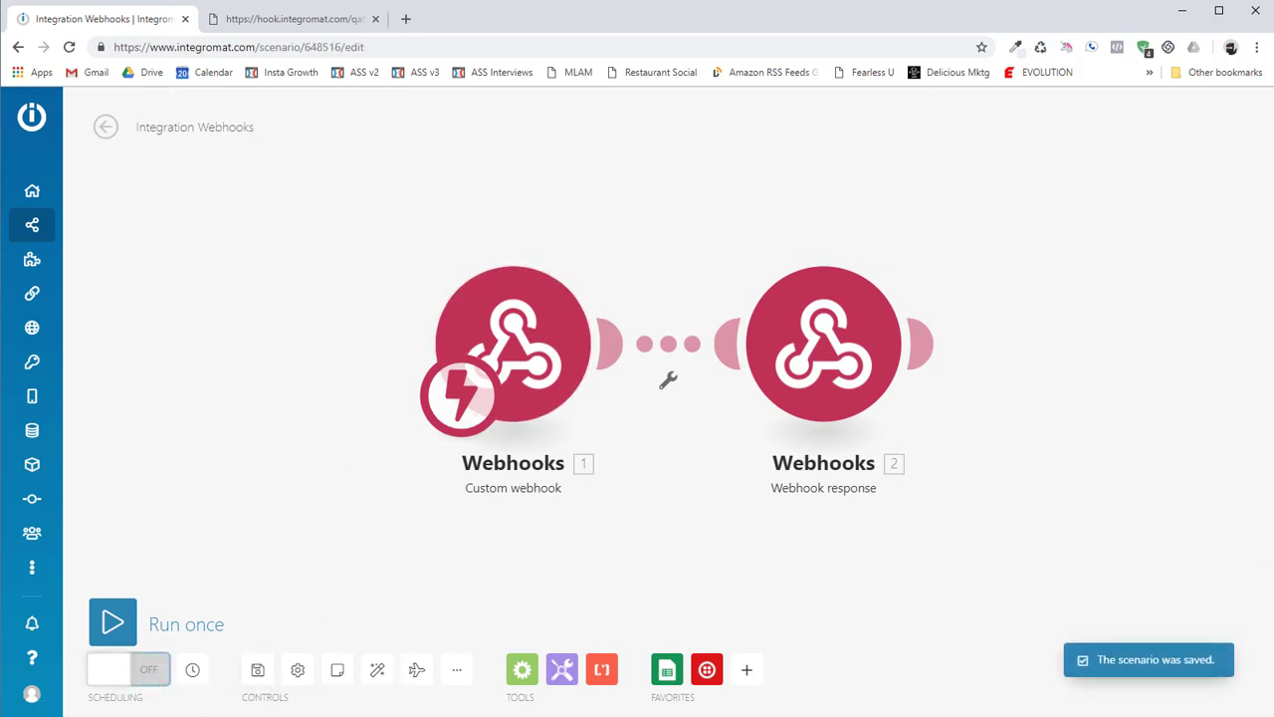
# Rename the scenario to 'Form Handler'.
pyautogui.click(182, 126)
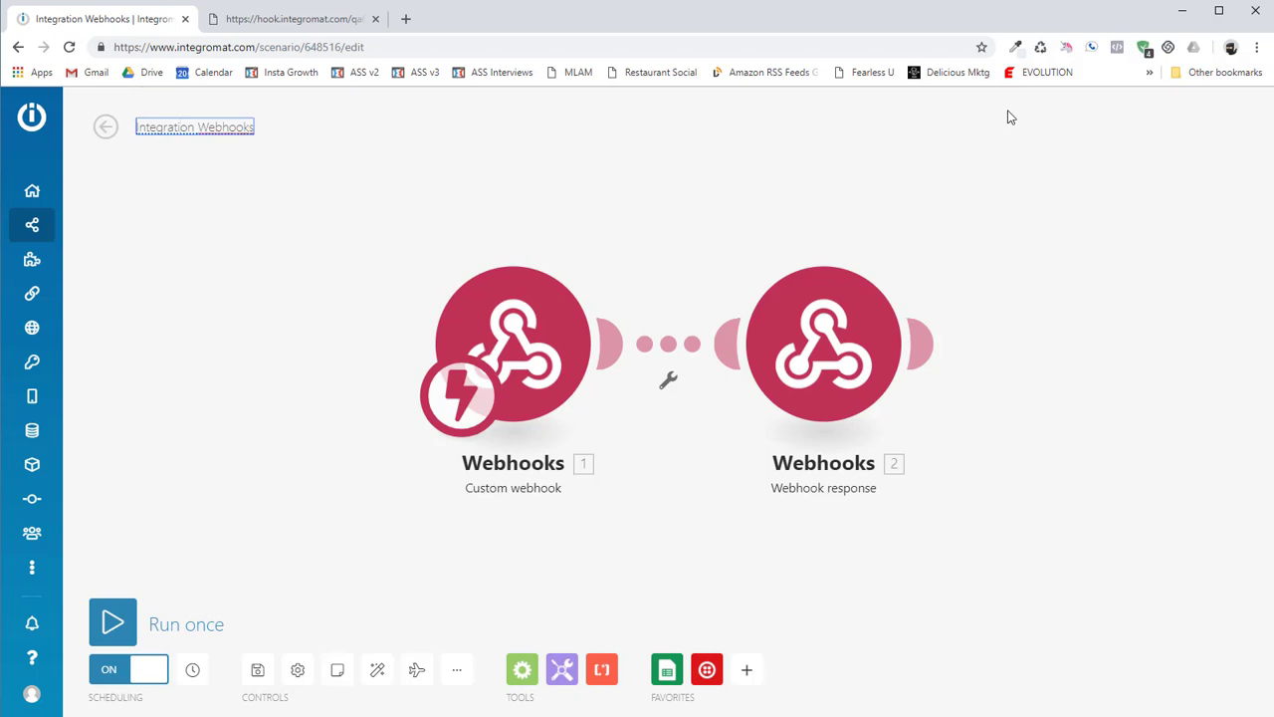
pyautogui.hotkey('ctrl', 'a')
pyautogui.write('Form')
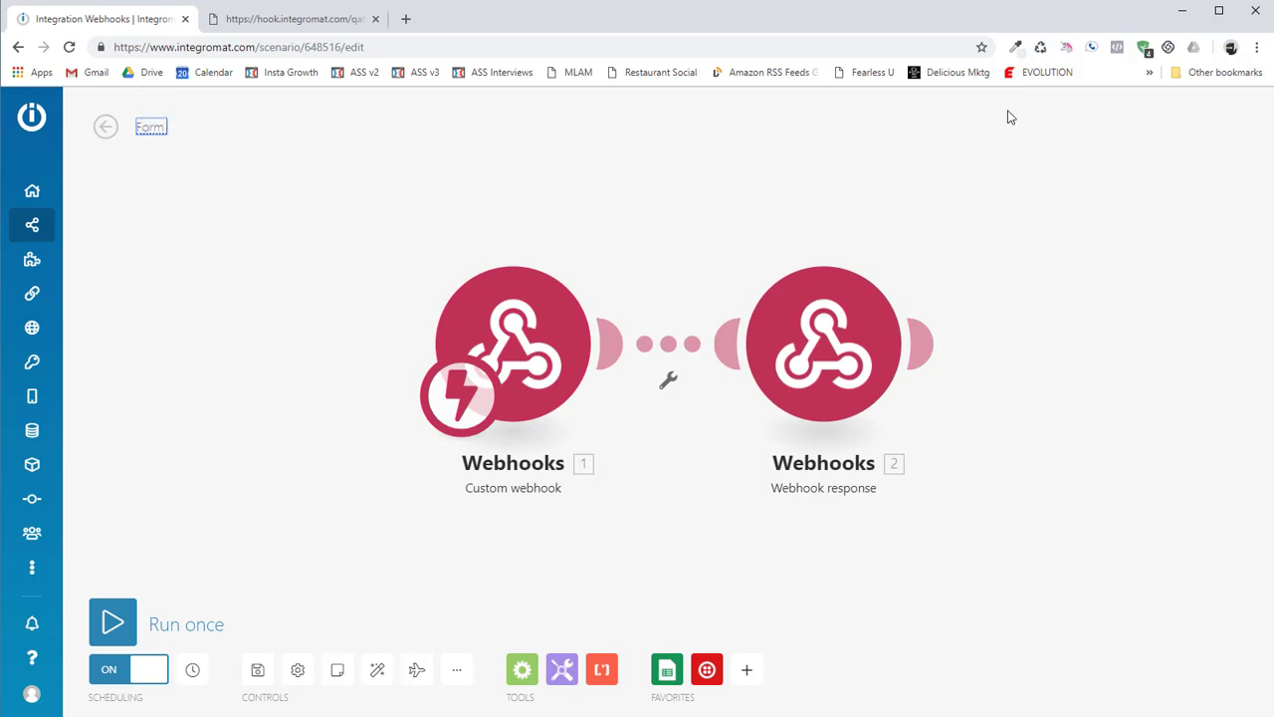
pyautogui.write(' Handler')
pyautogui.click(246, 248)
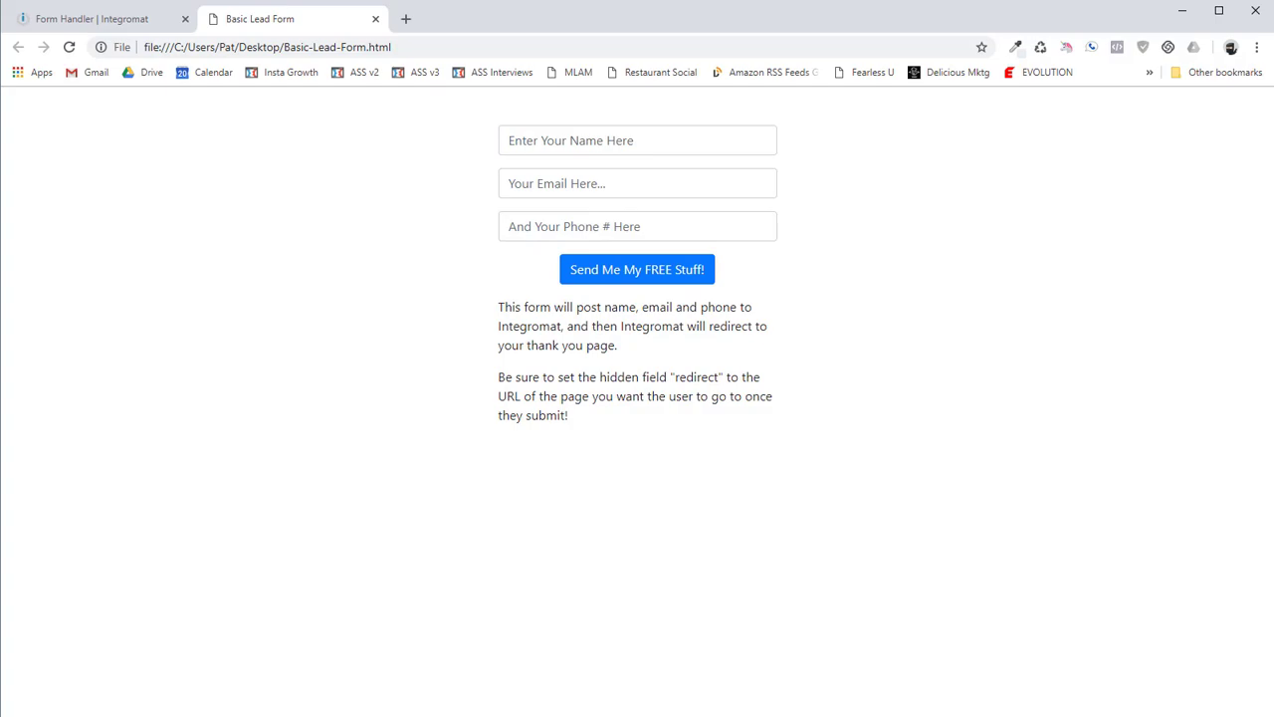
# Review the form source: its webhook action URL, input fields and google.com redirect value.
pyautogui.hotkey('alt', 'Tab')
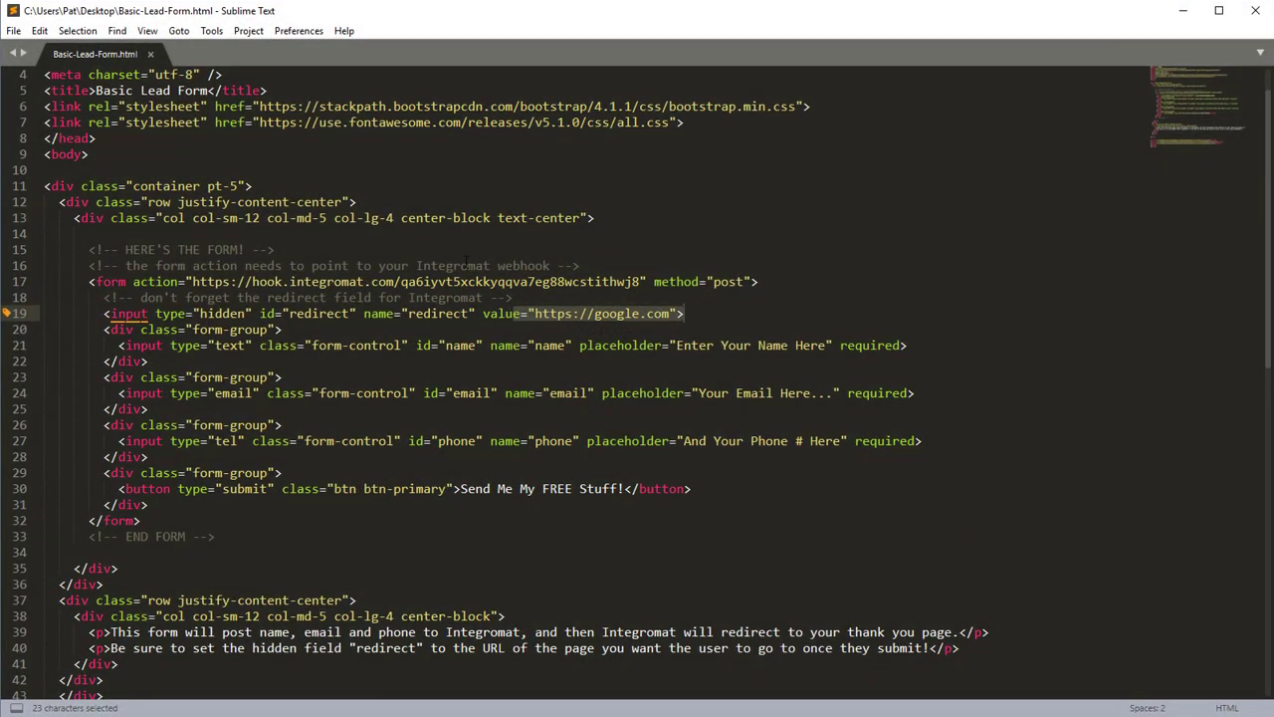
pyautogui.moveTo(191, 281); pyautogui.dragTo(642, 281)
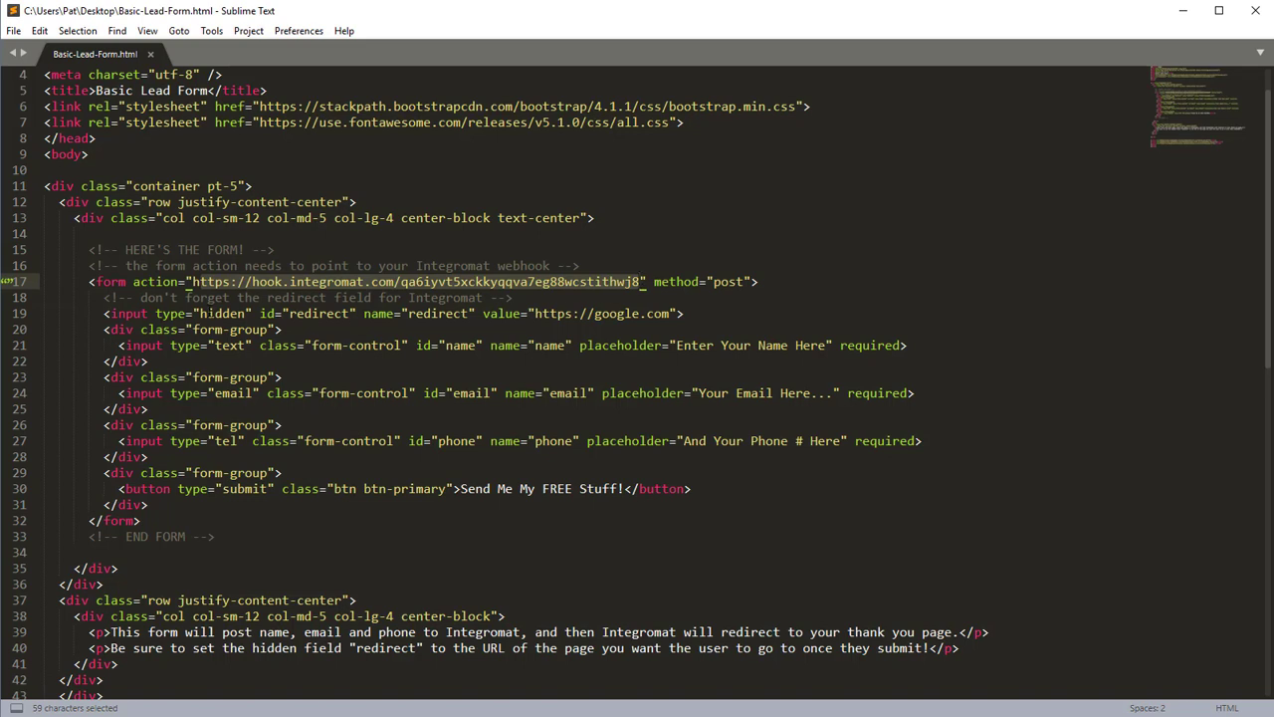
pyautogui.moveTo(185, 298); pyautogui.dragTo(274, 488)
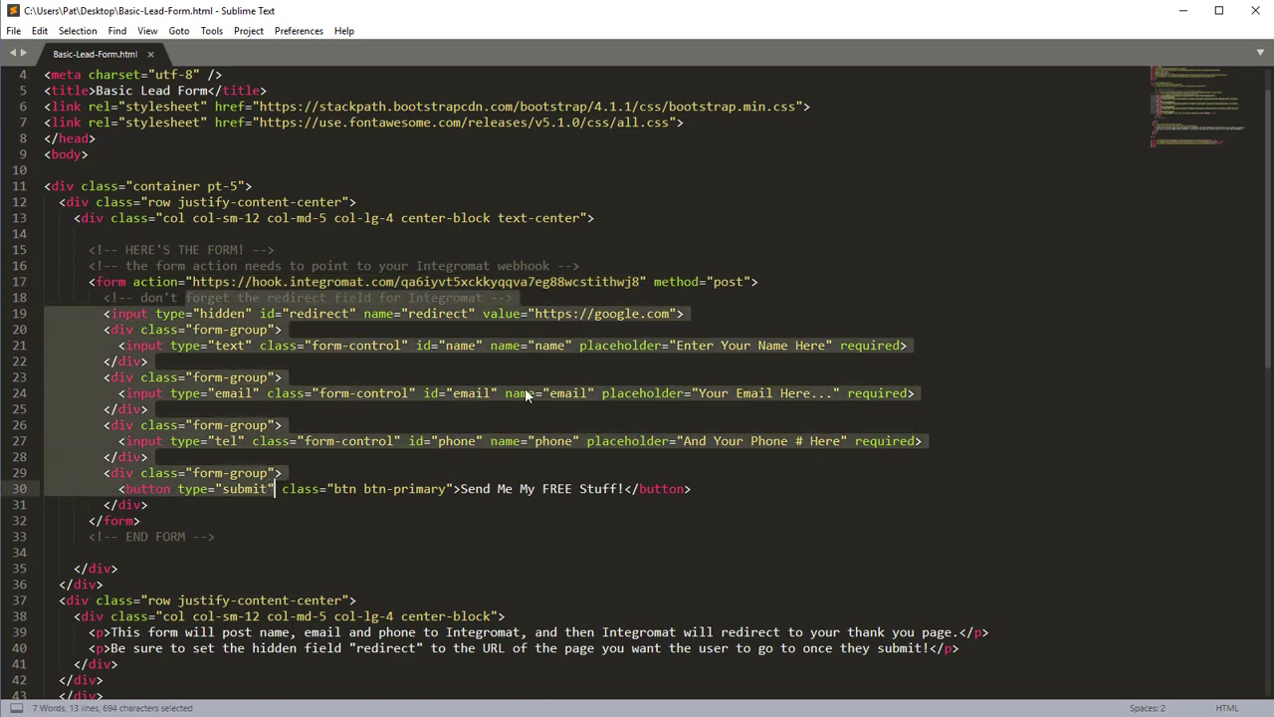
pyautogui.click(630, 304)
pyautogui.moveTo(534, 314); pyautogui.dragTo(665, 314)
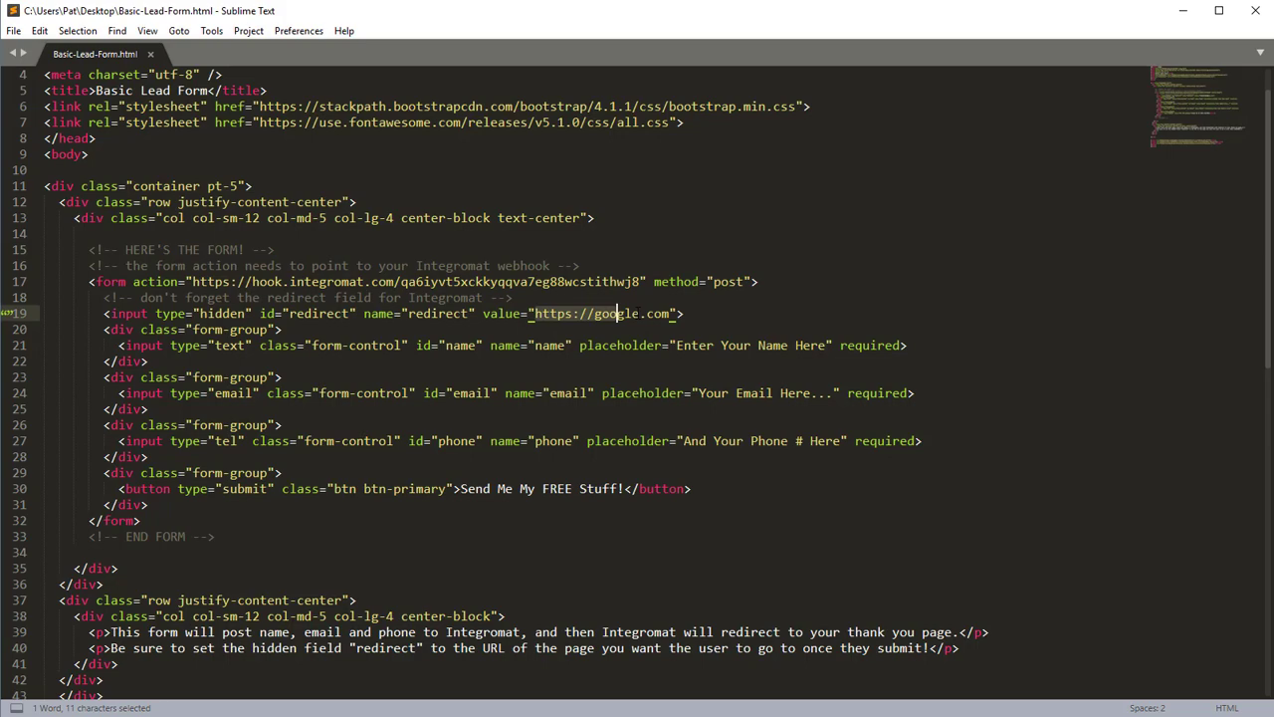
# Fill the lead form's name, email and phone with autofill suggestions and submit it.
pyautogui.click(1183, 10)
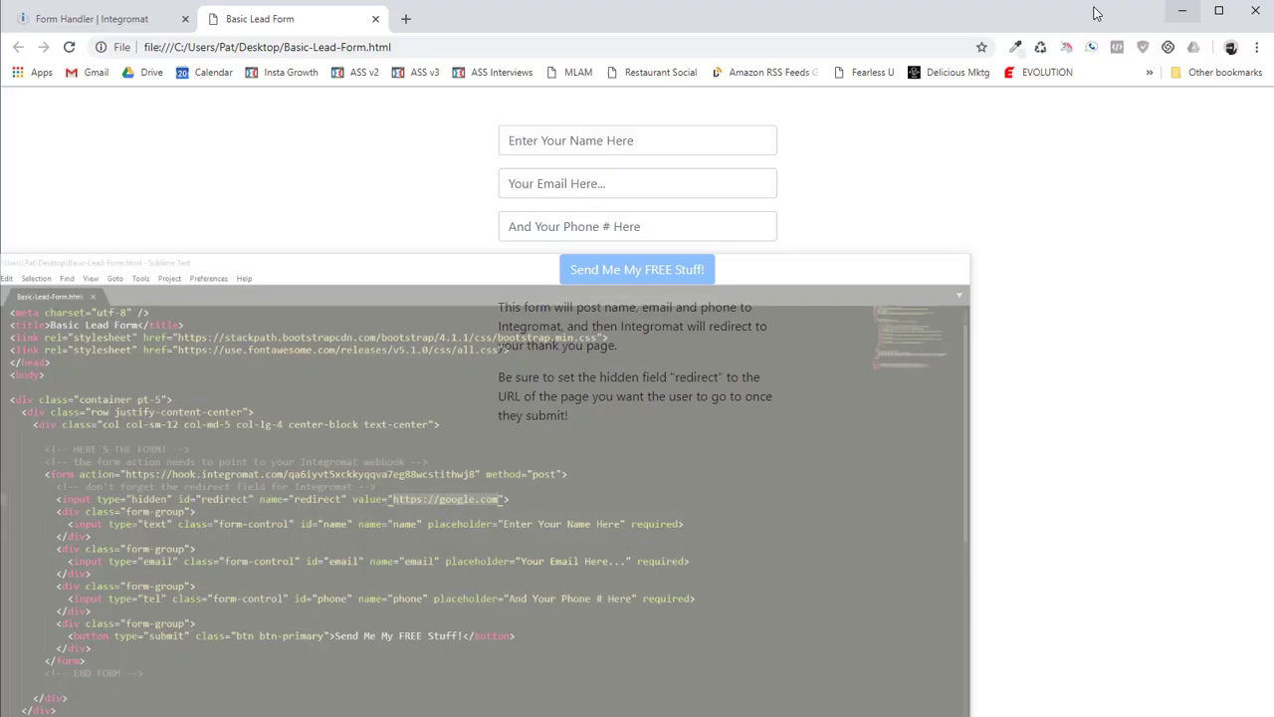
pyautogui.click(642, 139)
pyautogui.click(588, 176)
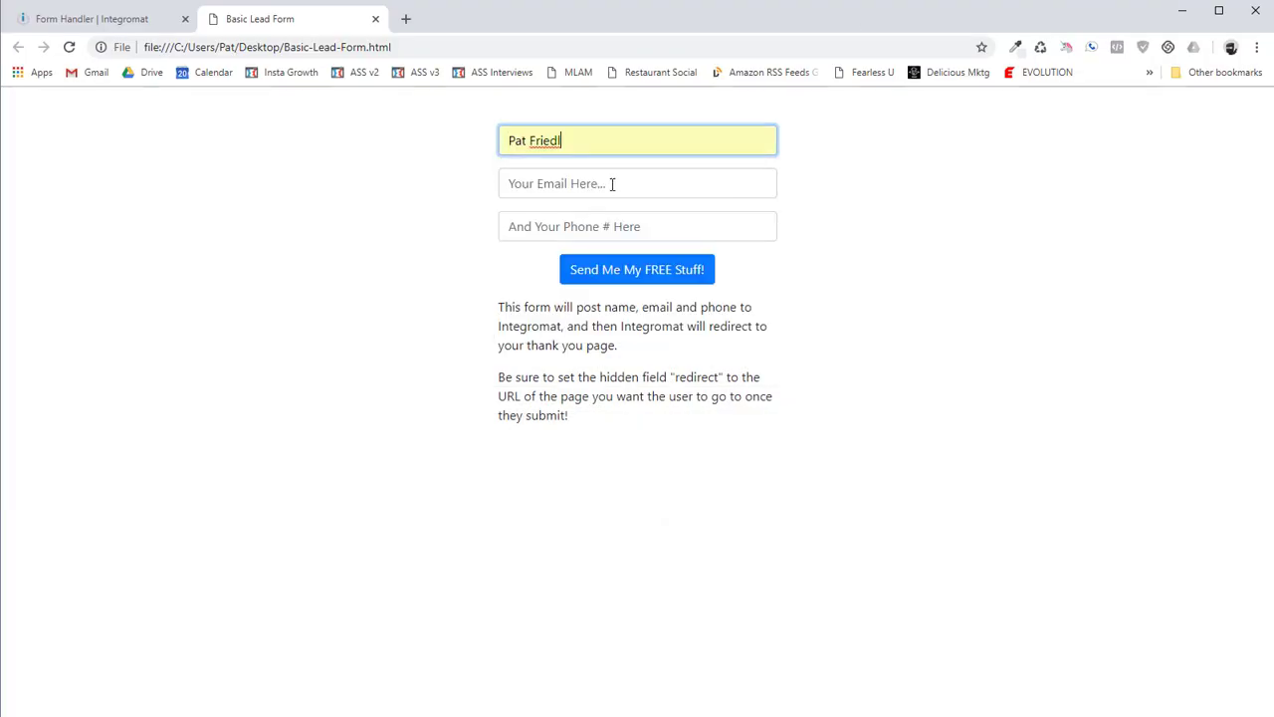
pyautogui.click(570, 220)
pyautogui.click(648, 226)
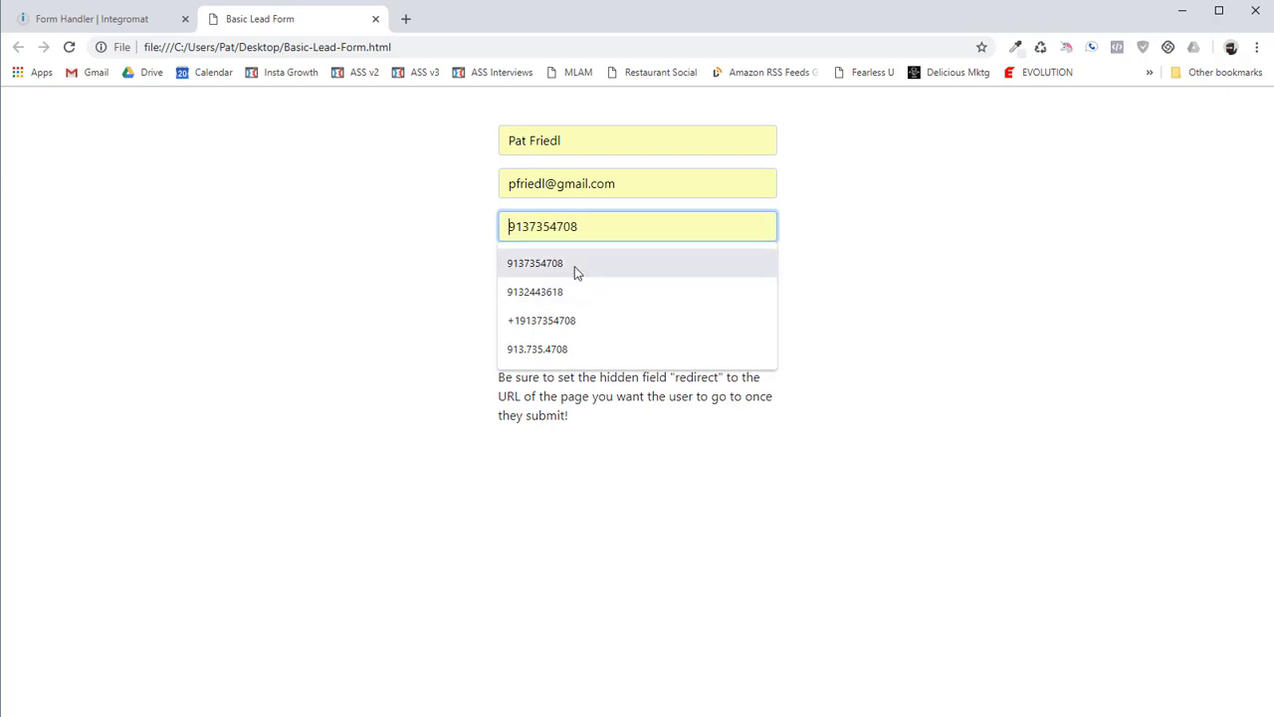
pyautogui.click(575, 266)
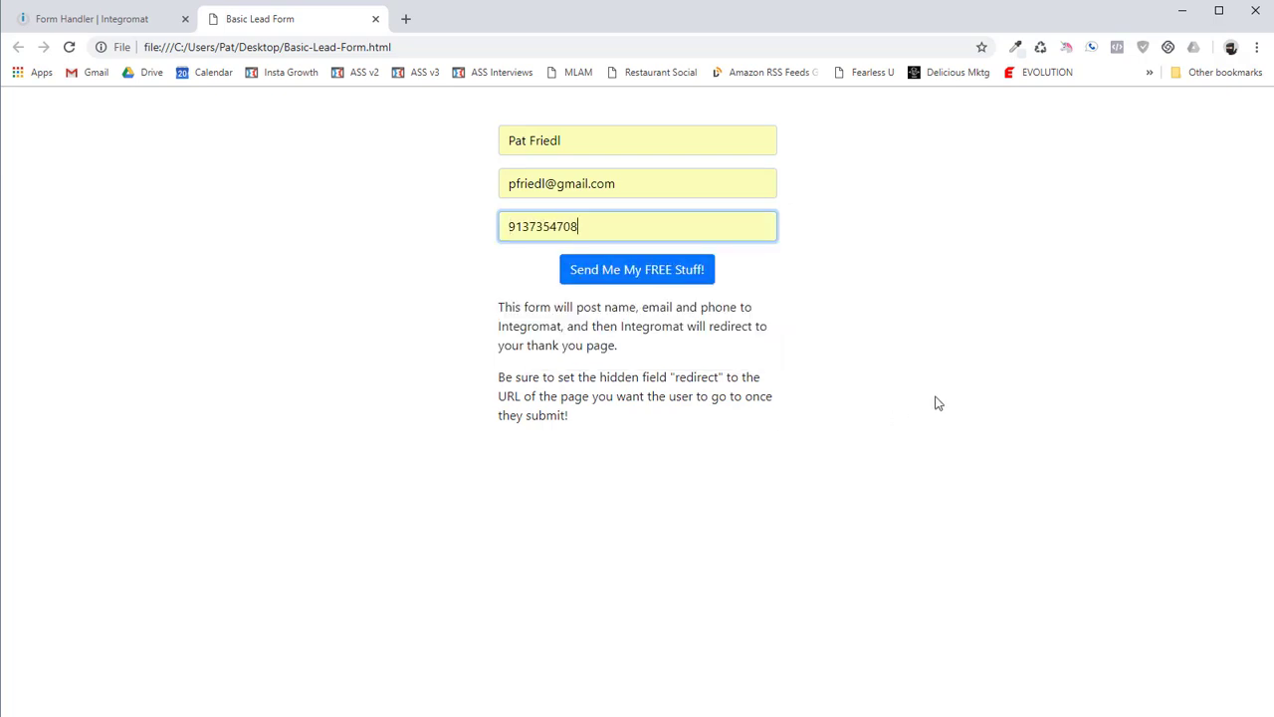
pyautogui.click(640, 274)
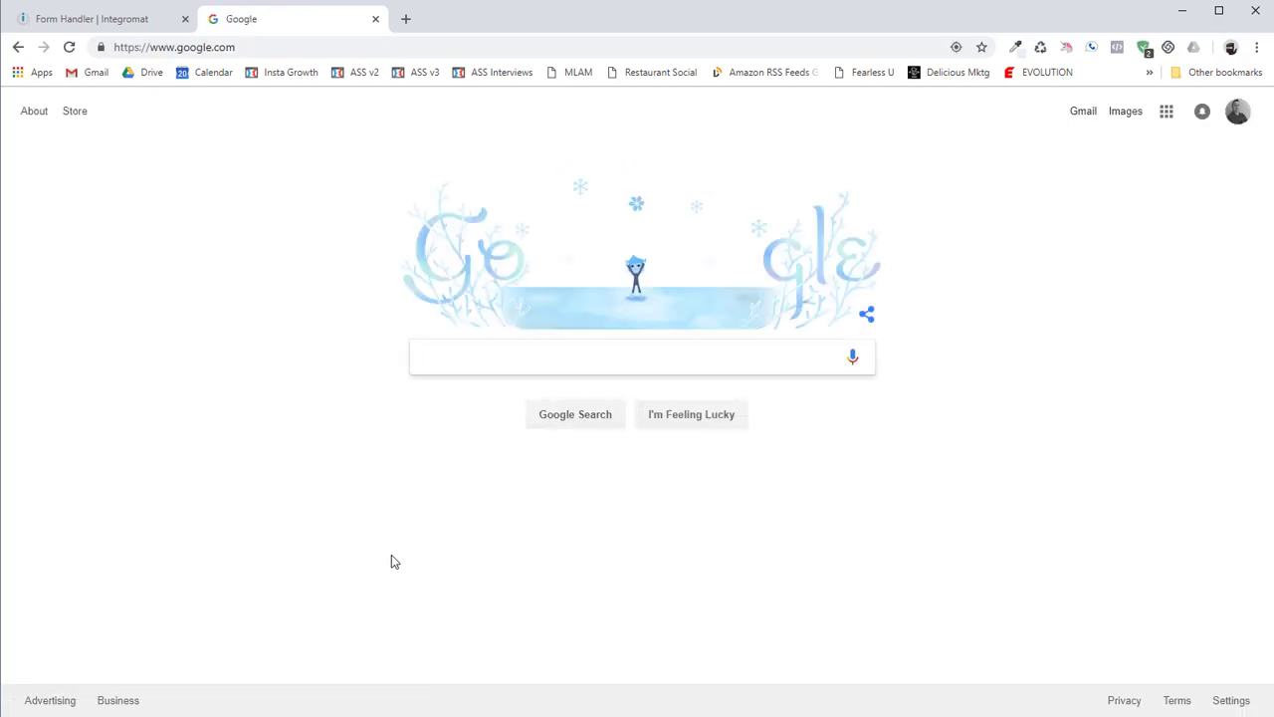
# Navigate to Form Handler's run history and view details of the 4:52 PM run.
pyautogui.click(85, 18)
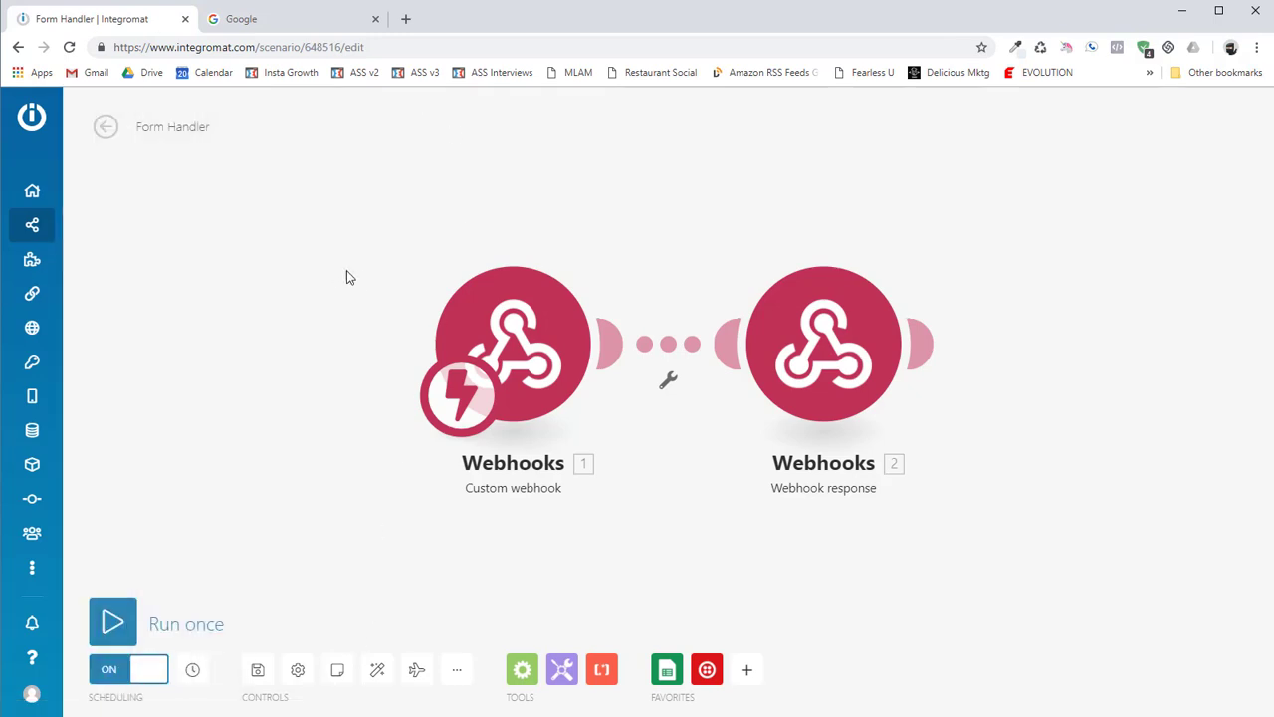
pyautogui.click(72, 231)
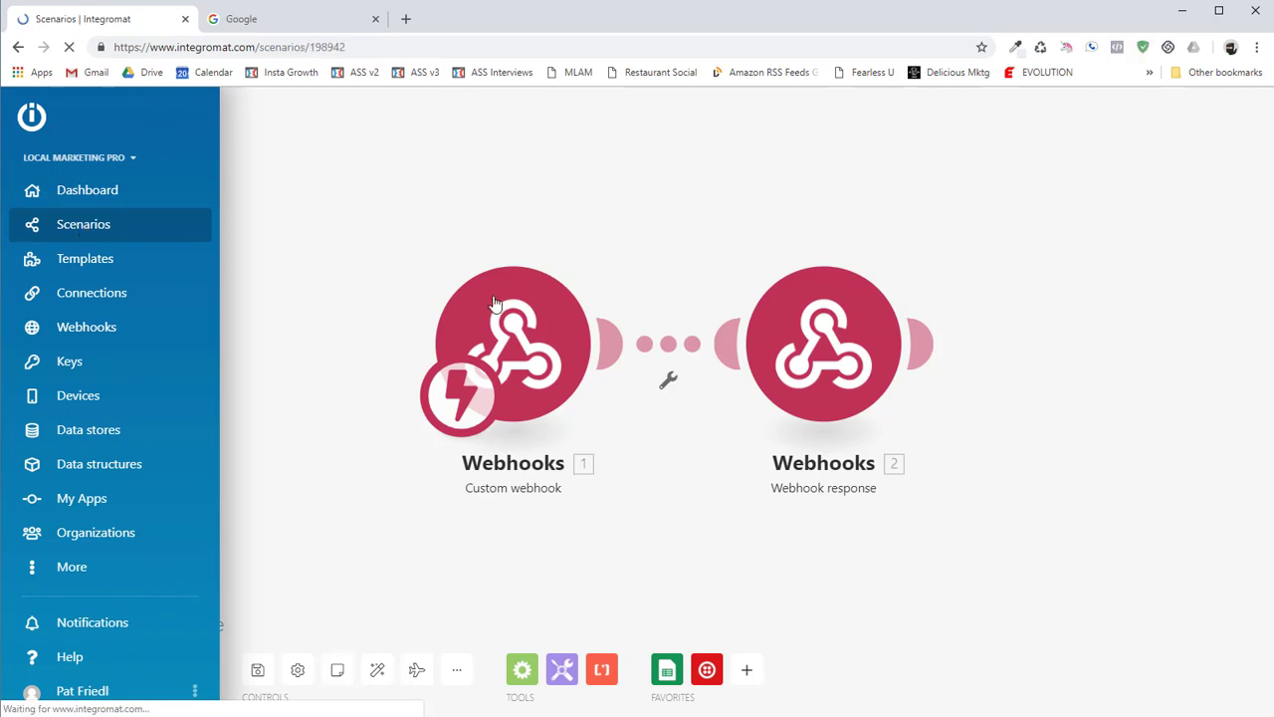
pyautogui.click(467, 221)
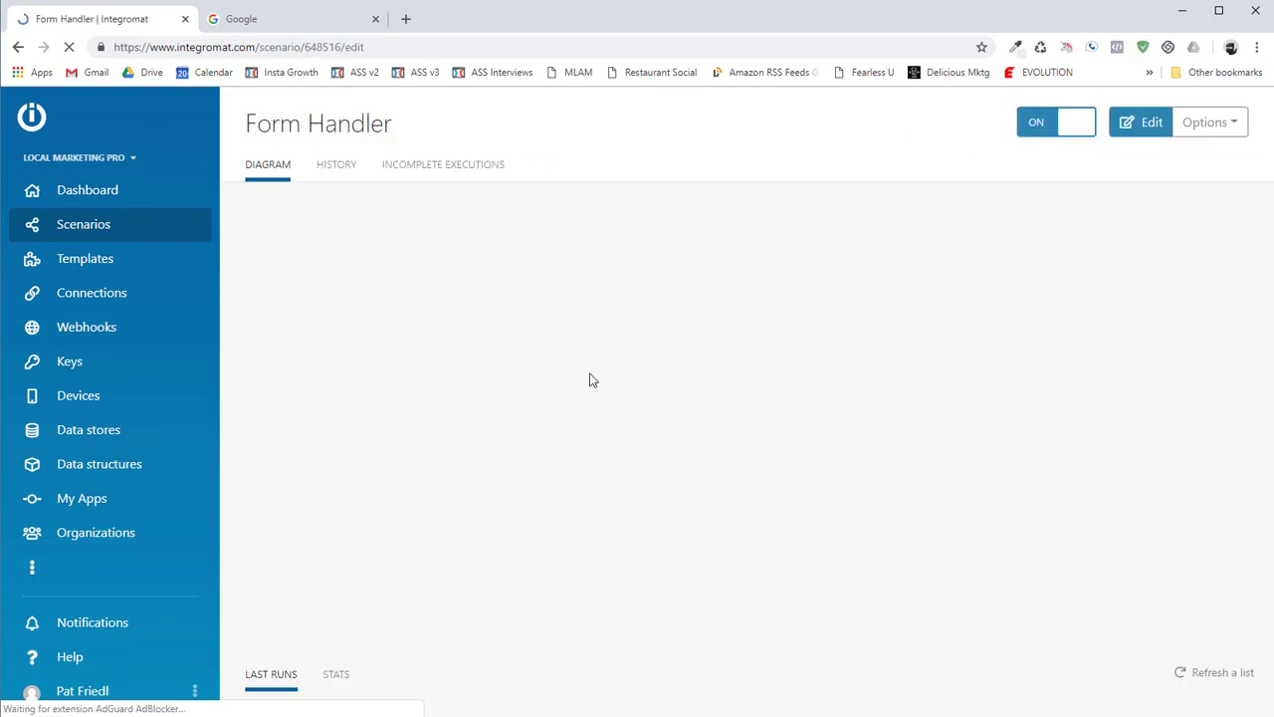
pyautogui.click(338, 164)
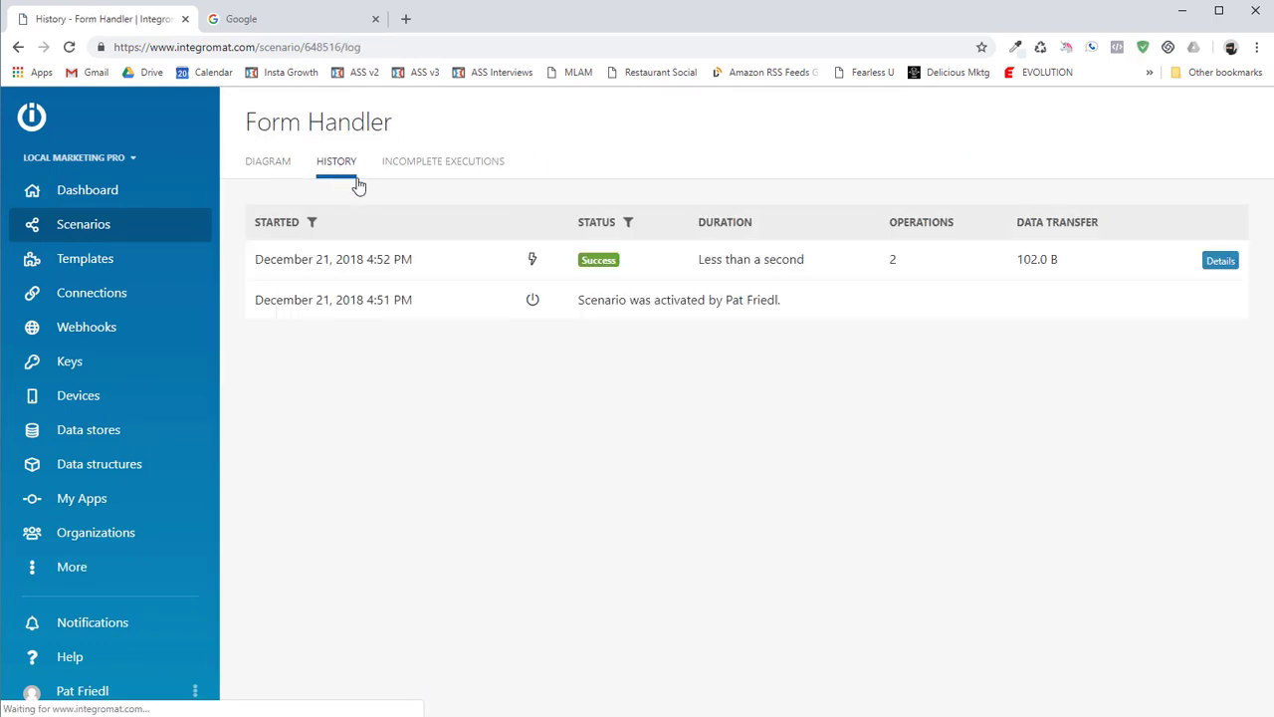
pyautogui.click(1220, 259)
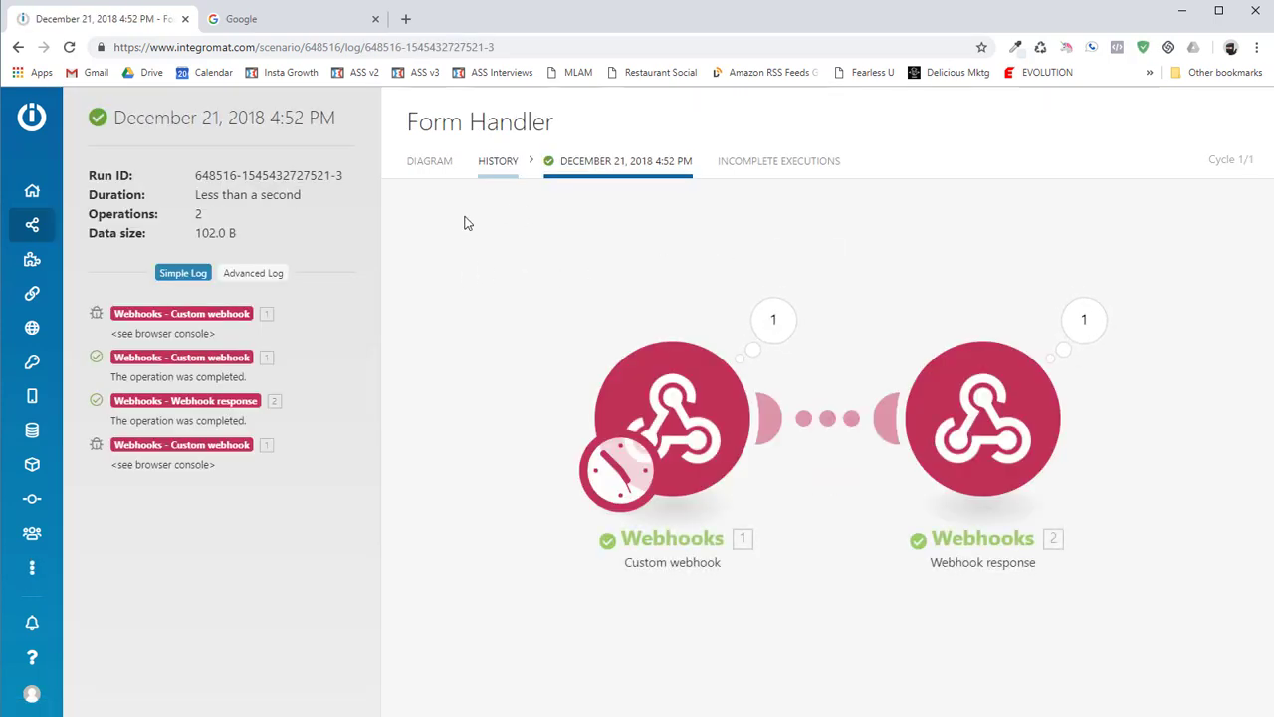
# Inspect the webhook's received lead data and the response's Location header, then close the details.
pyautogui.click(159, 314)
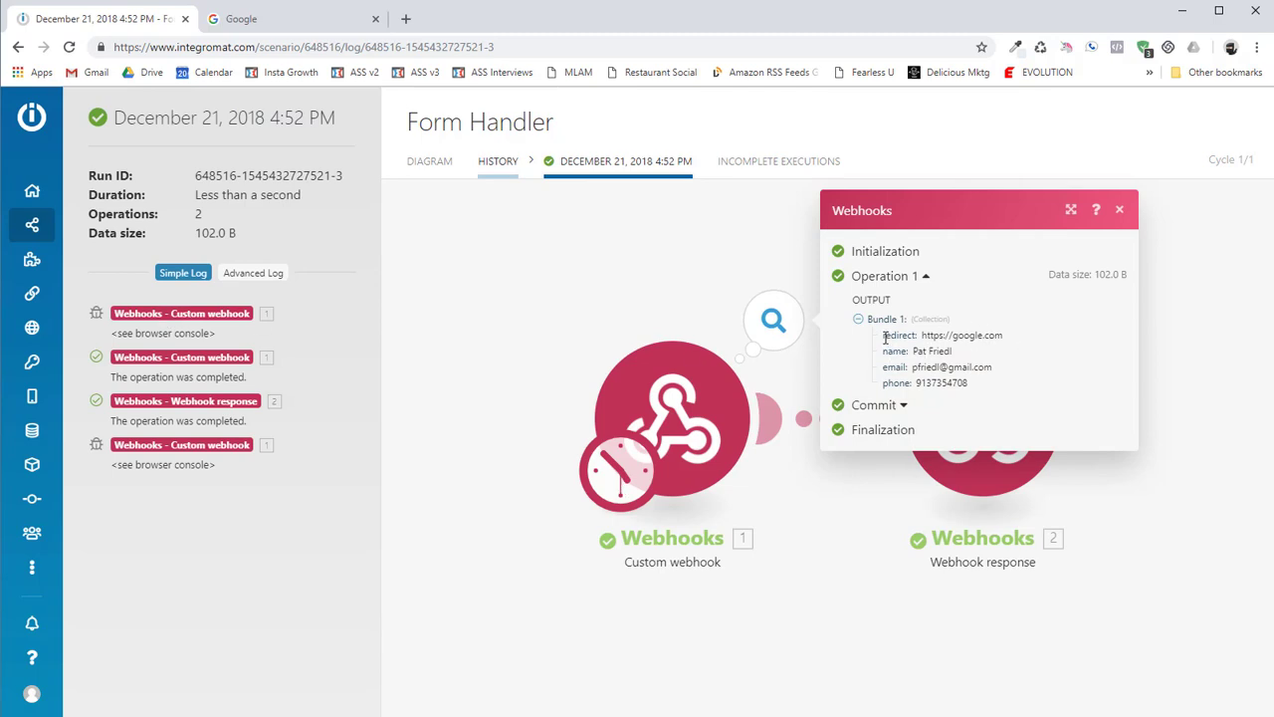
pyautogui.moveTo(881, 334); pyautogui.dragTo(1003, 387)
pyautogui.click(149, 402)
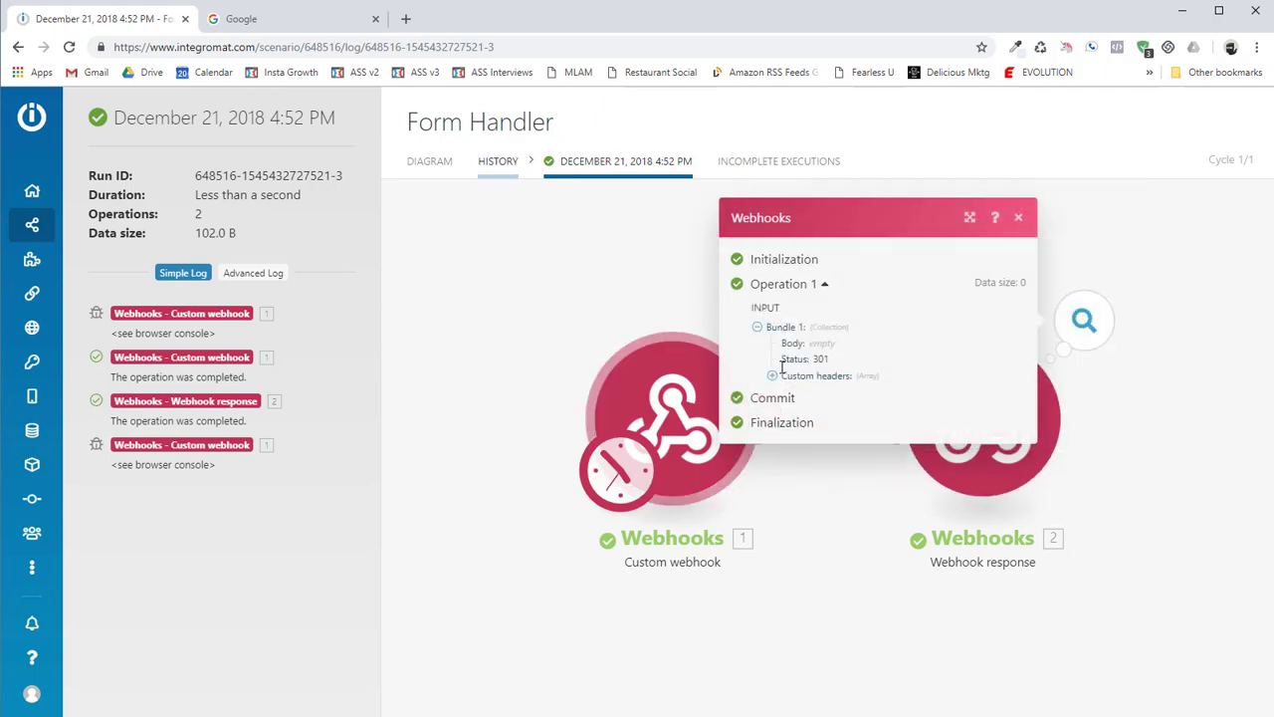
pyautogui.click(771, 375)
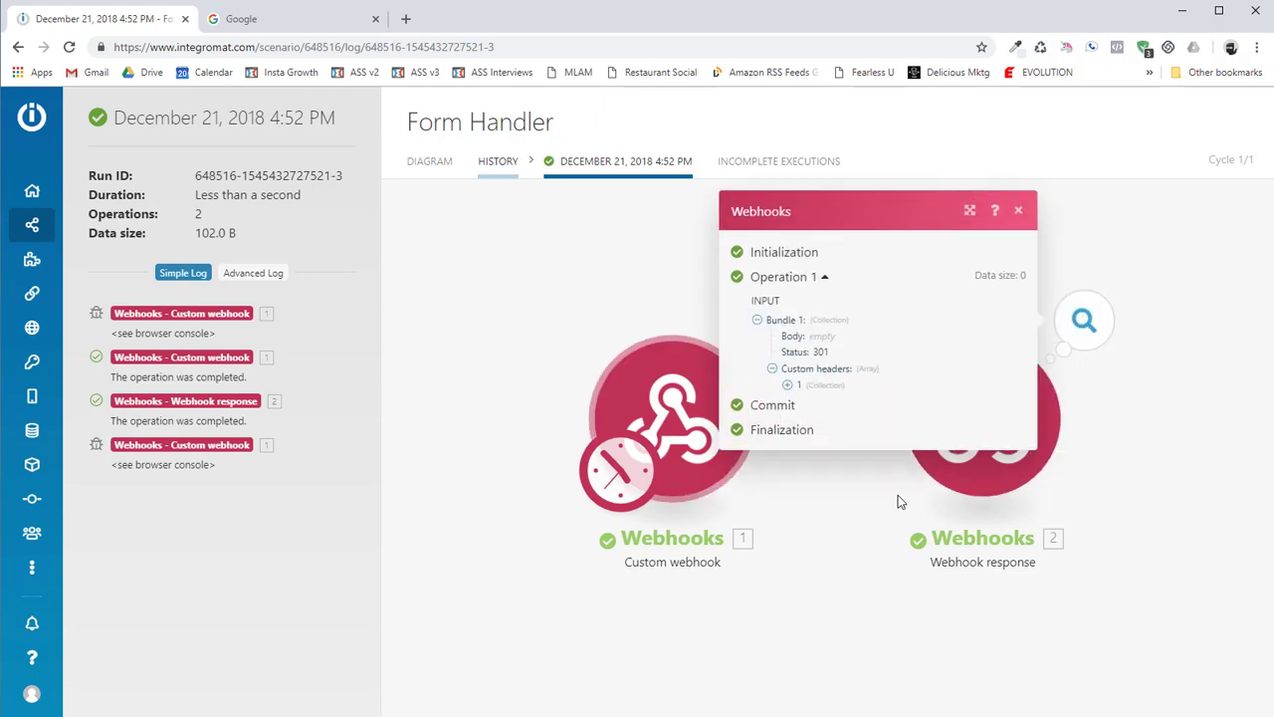
pyautogui.click(786, 385)
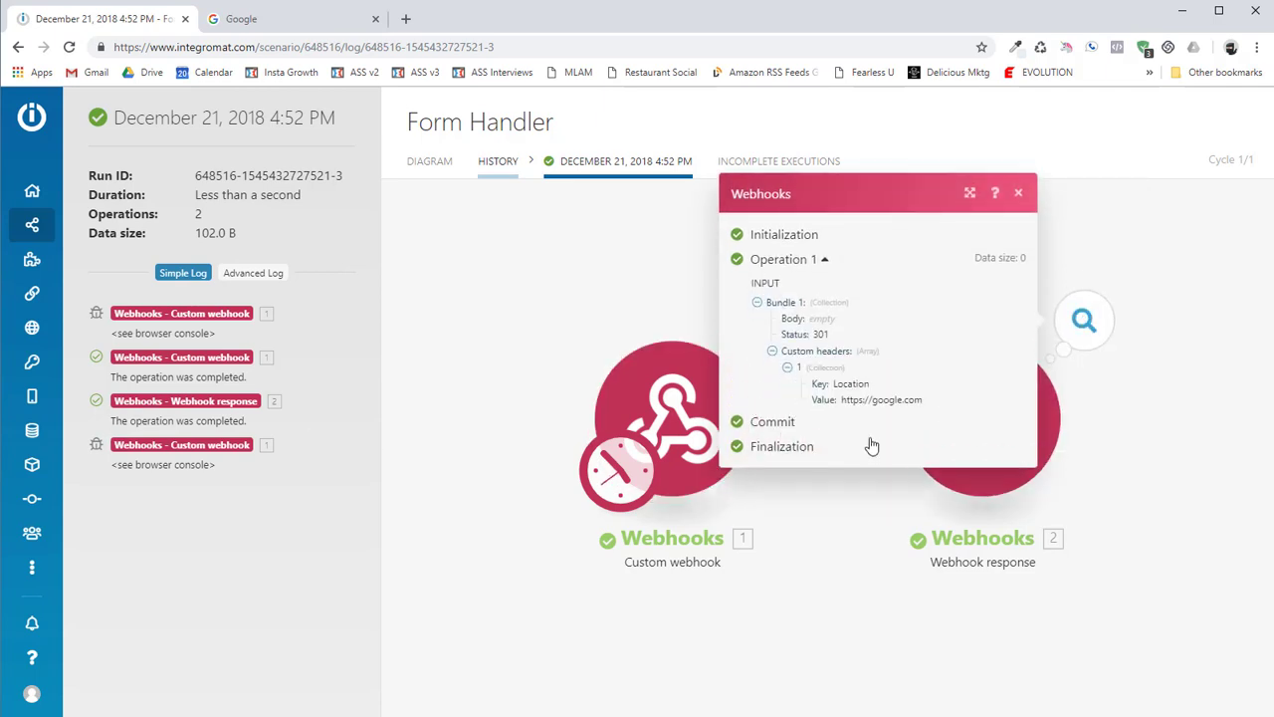
pyautogui.click(467, 383)
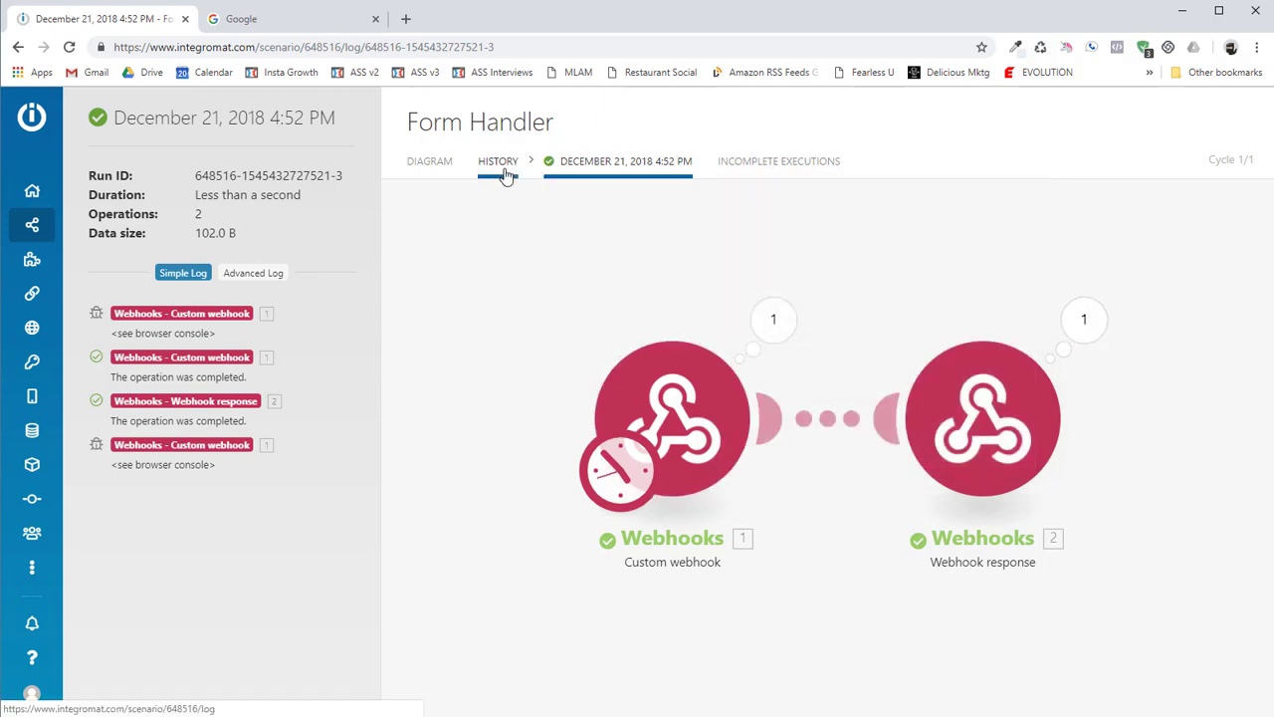
# Return to the Form Handler scenario's diagram overview.
pyautogui.click(430, 161)
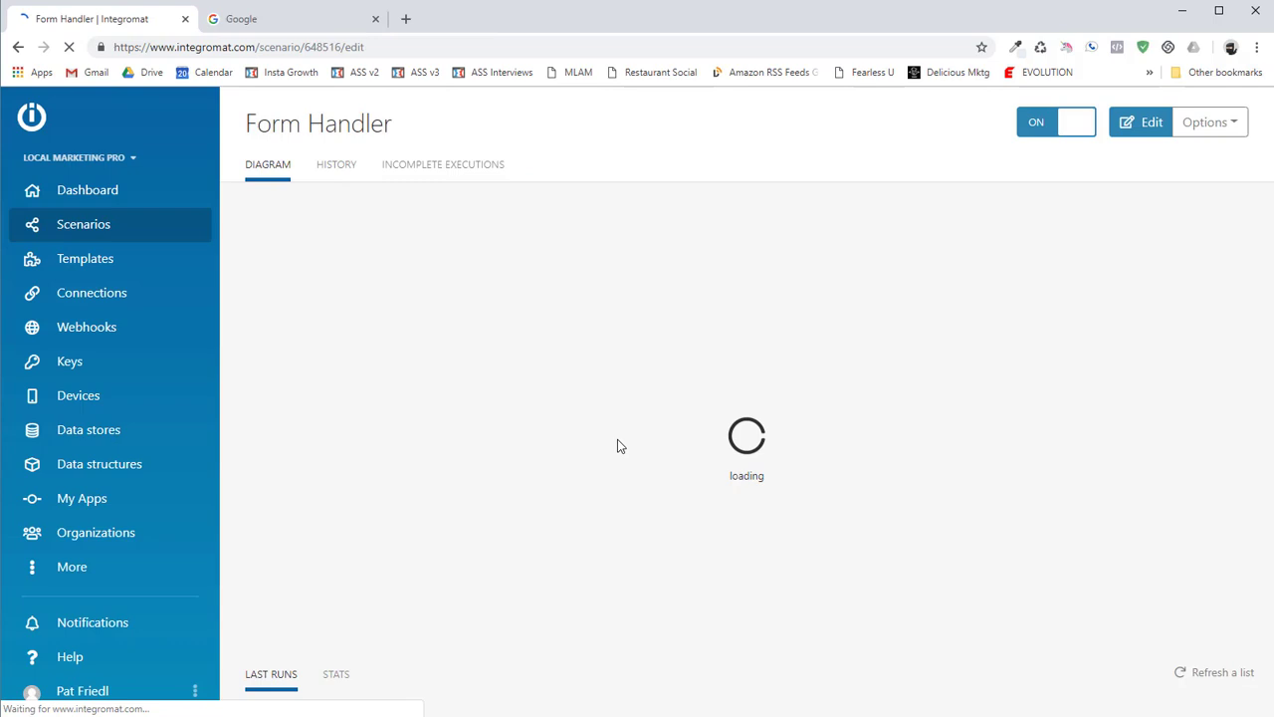